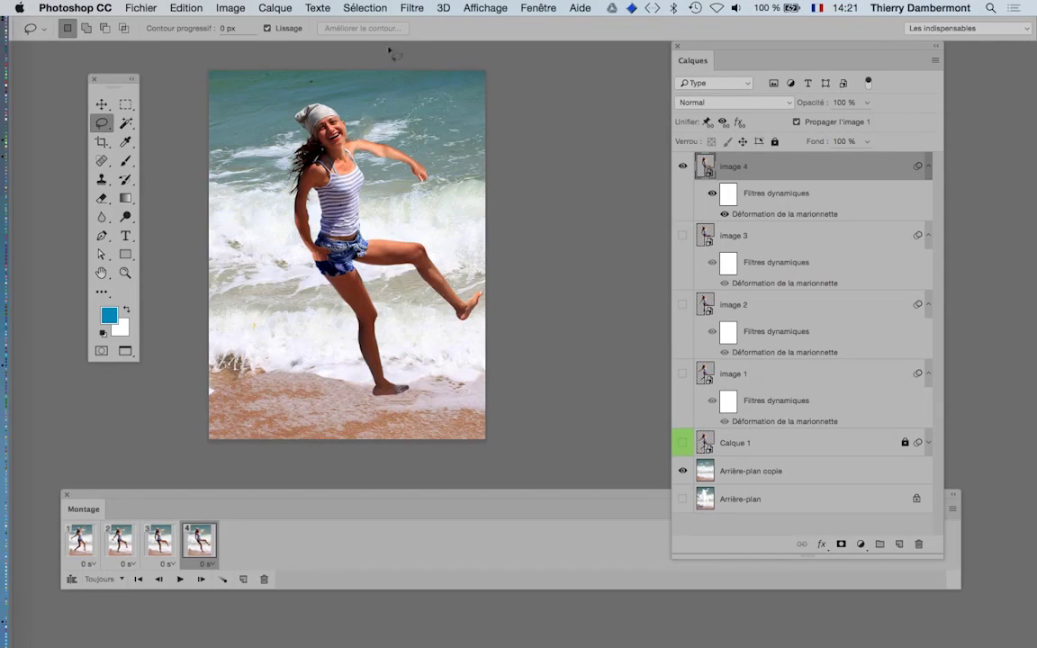
Show frame 1's jumping pose on the canvas and narrow the Montage panel.
left_click(90, 549)
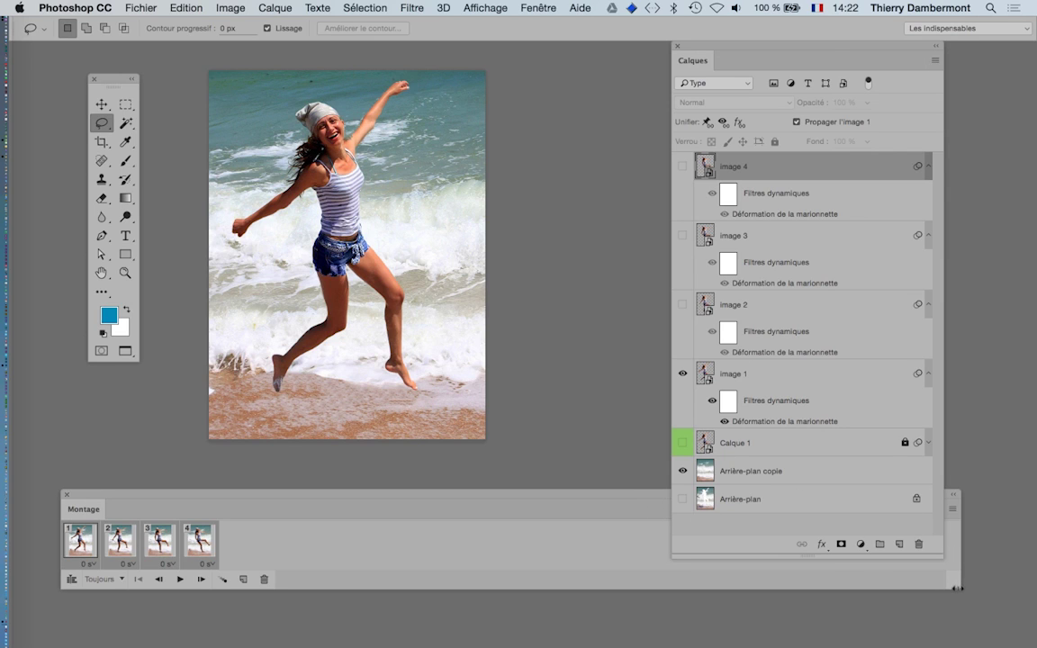
left_click_drag(957, 589, 566, 533)
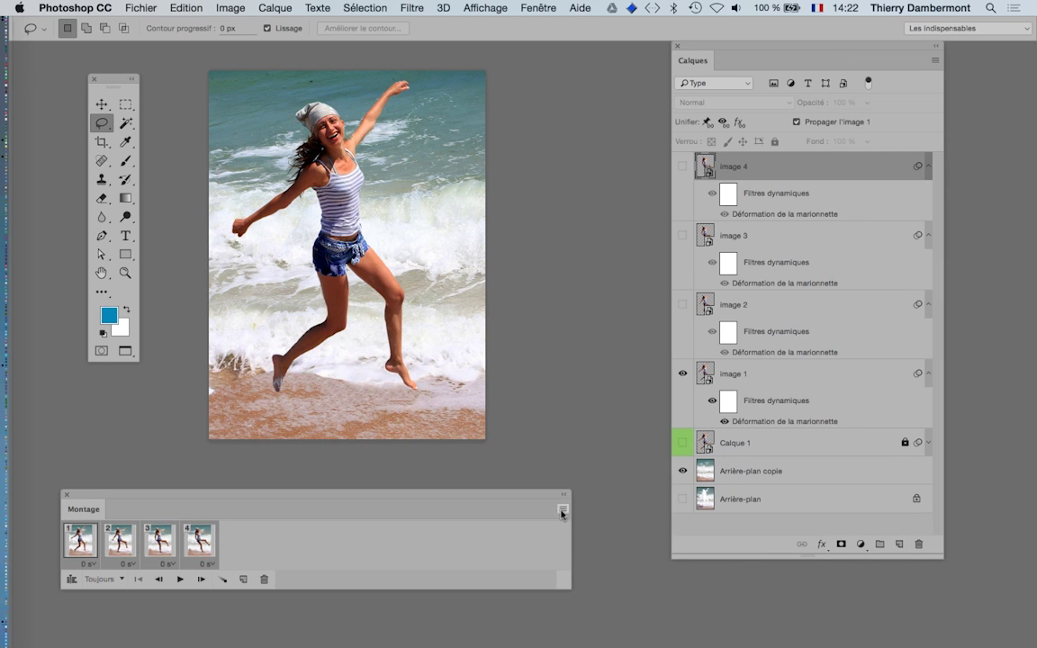
Copy the four frames and paste them after the selection, giving eight frames.
left_click(561, 512)
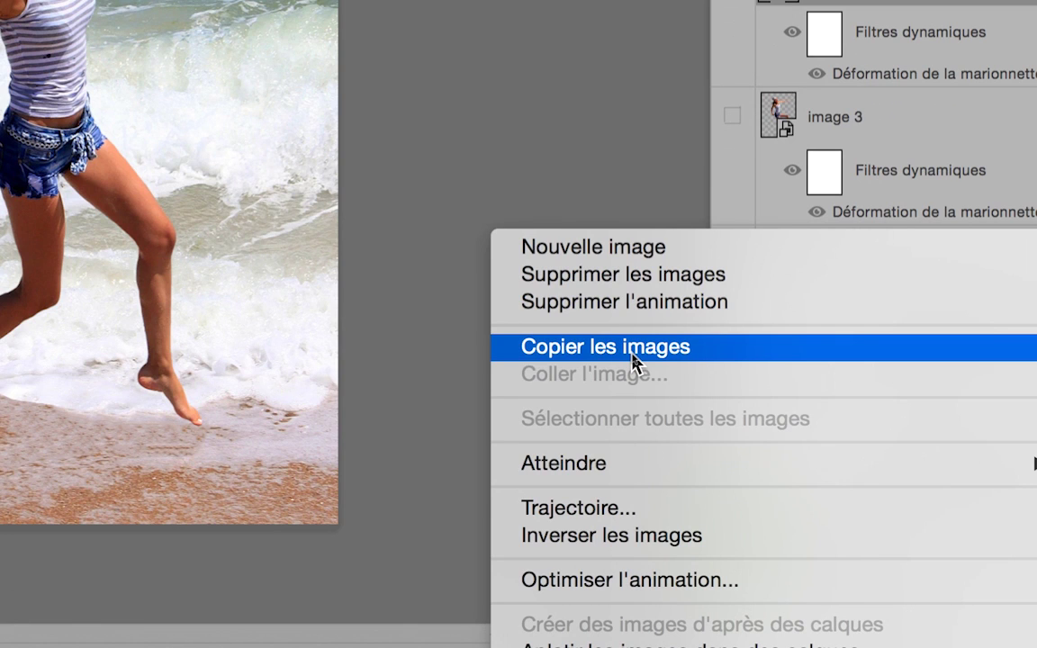
left_click(633, 360)
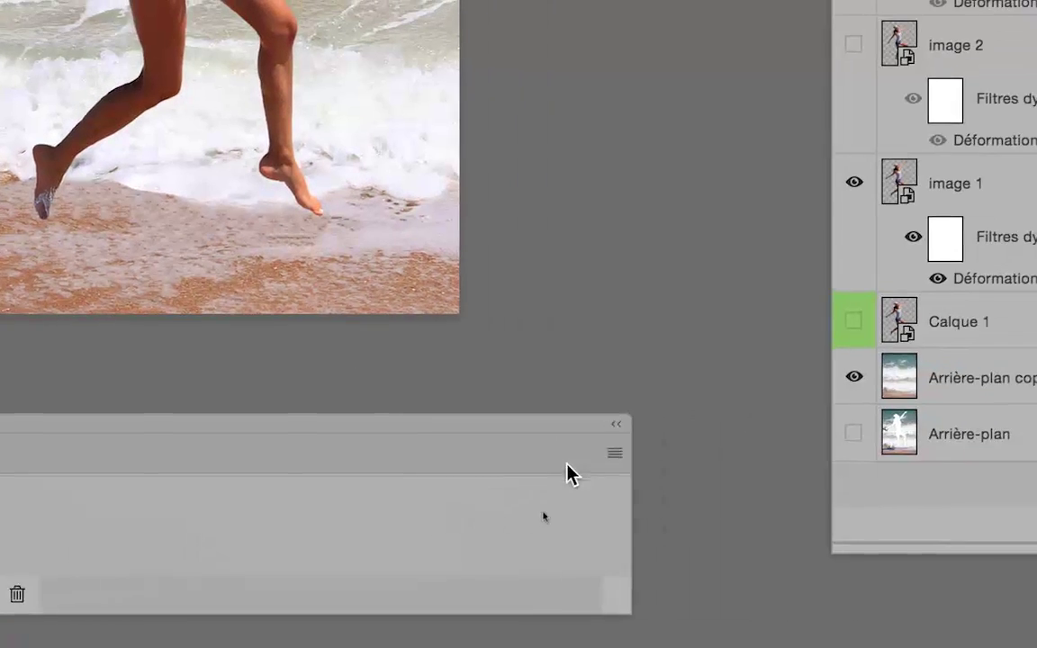
left_click(581, 461)
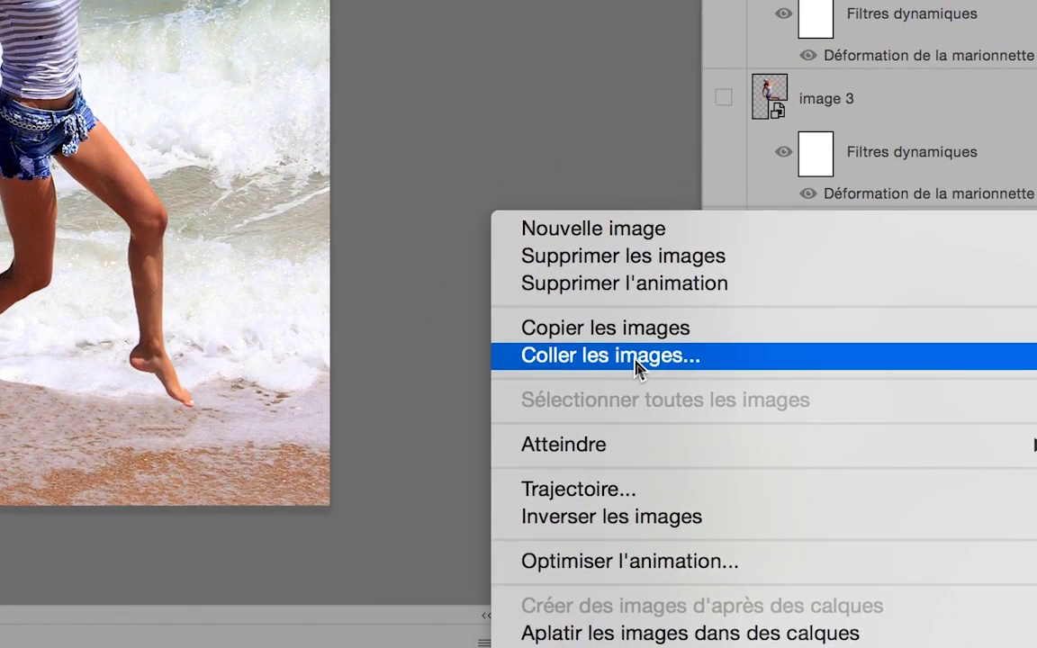
left_click(634, 358)
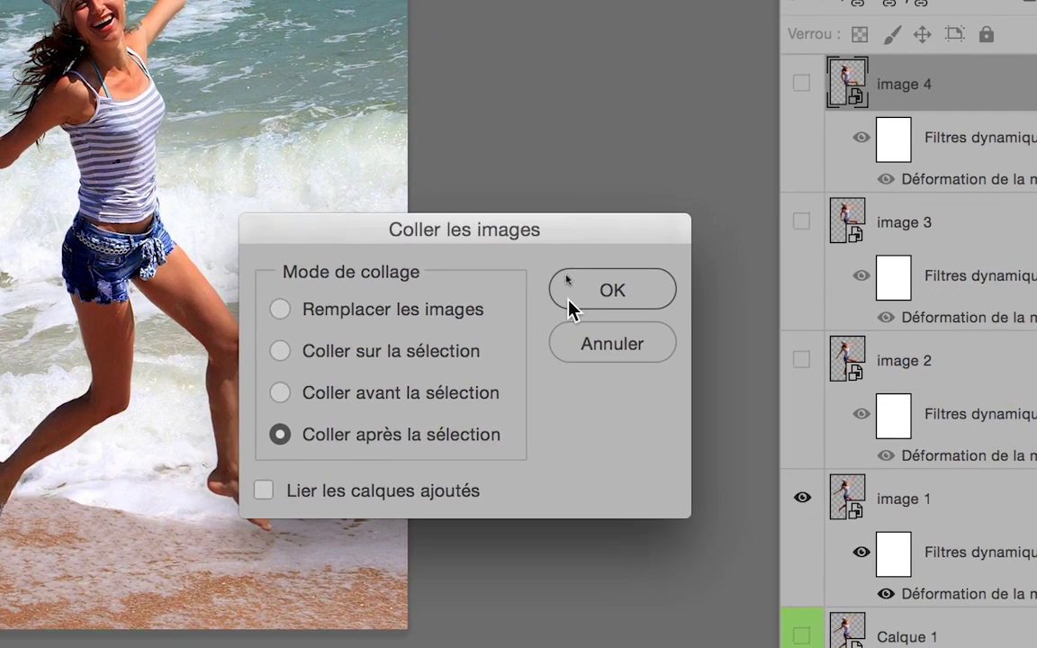
left_click(585, 290)
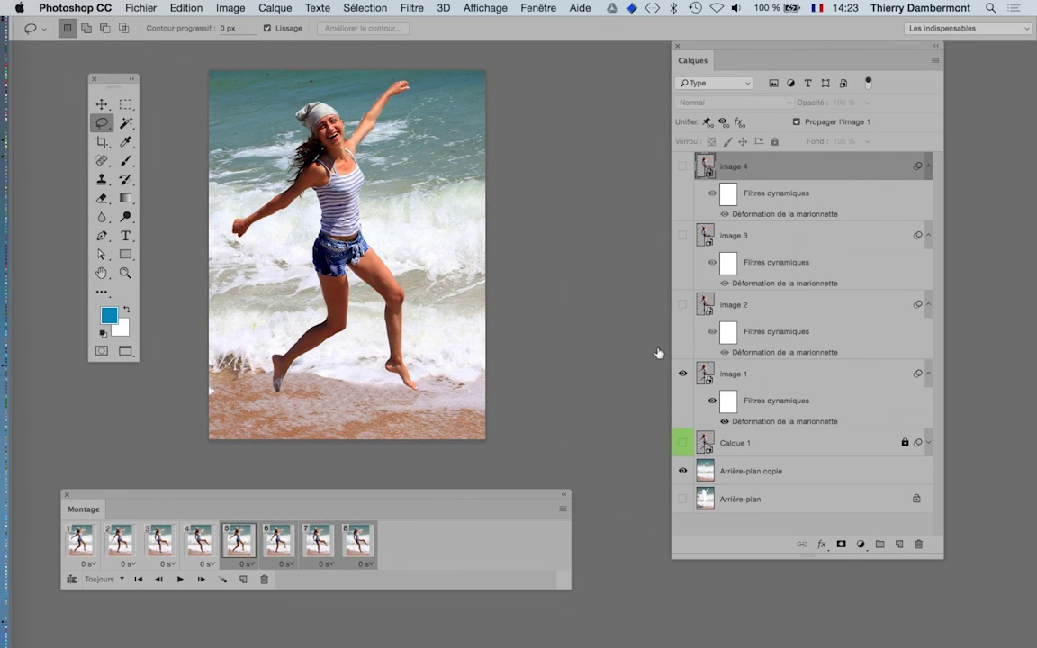
Reverse the pasted frames 5–8 using Inverser les images.
left_click(563, 510)
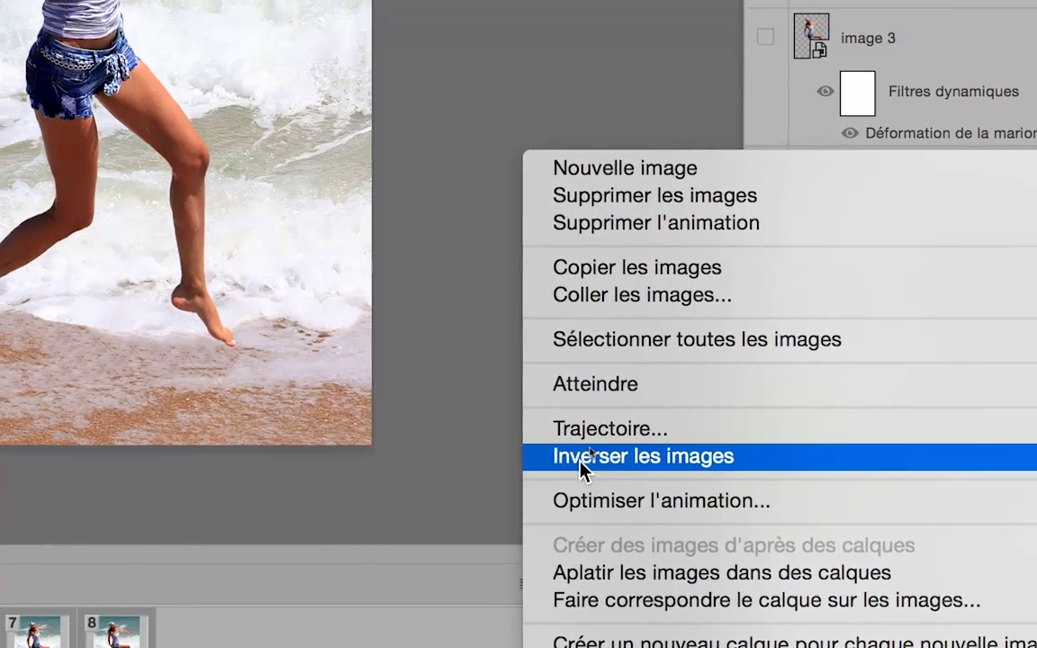
left_click(576, 428)
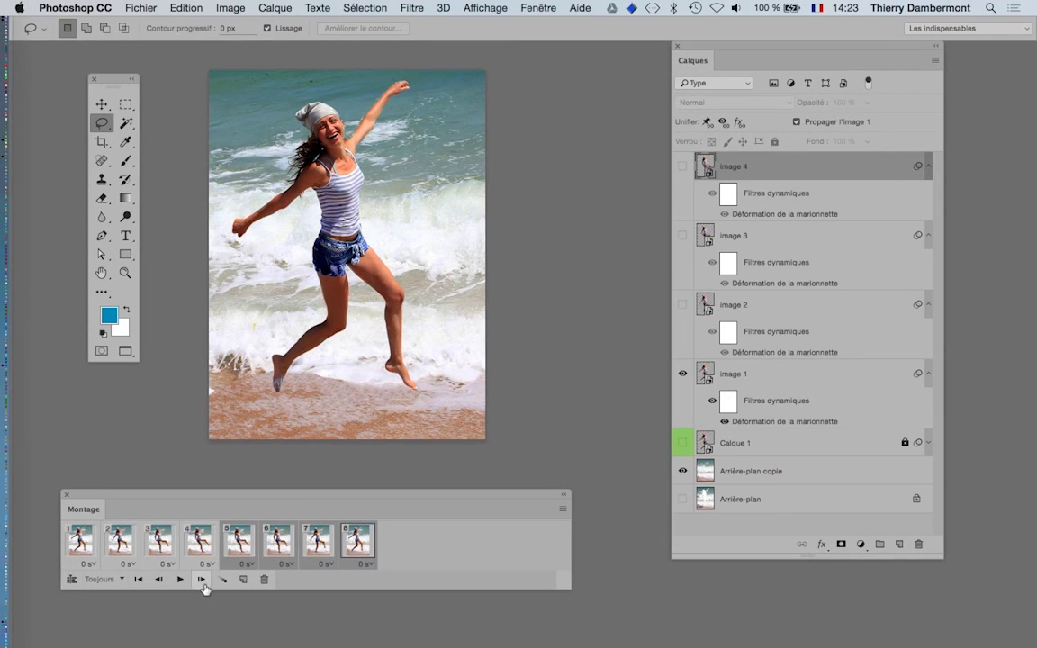
left_click(183, 580)
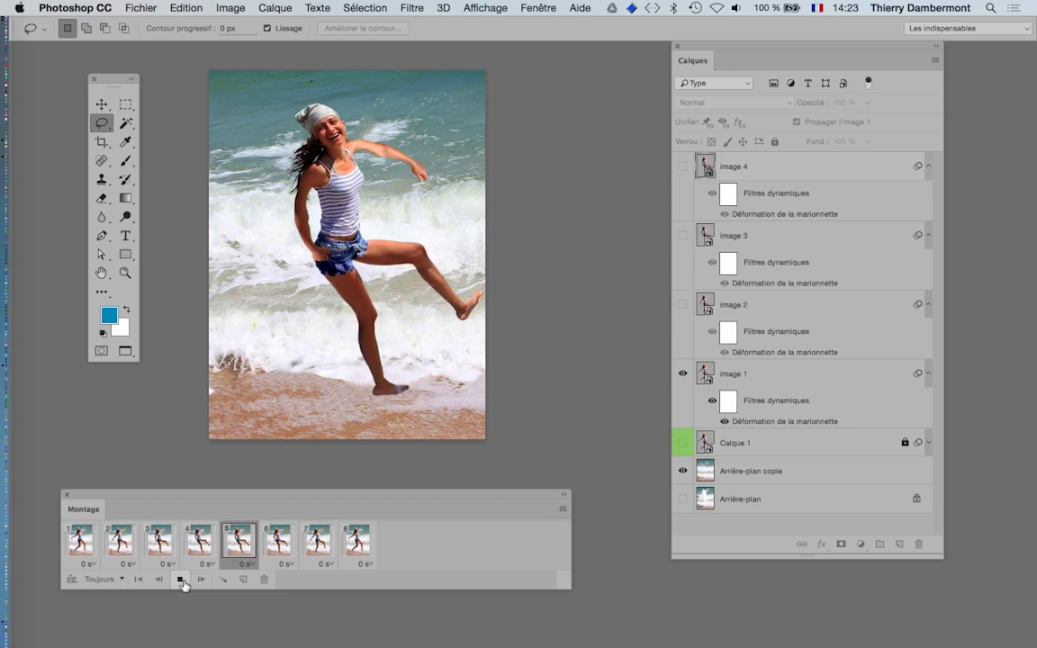
left_click(182, 582)
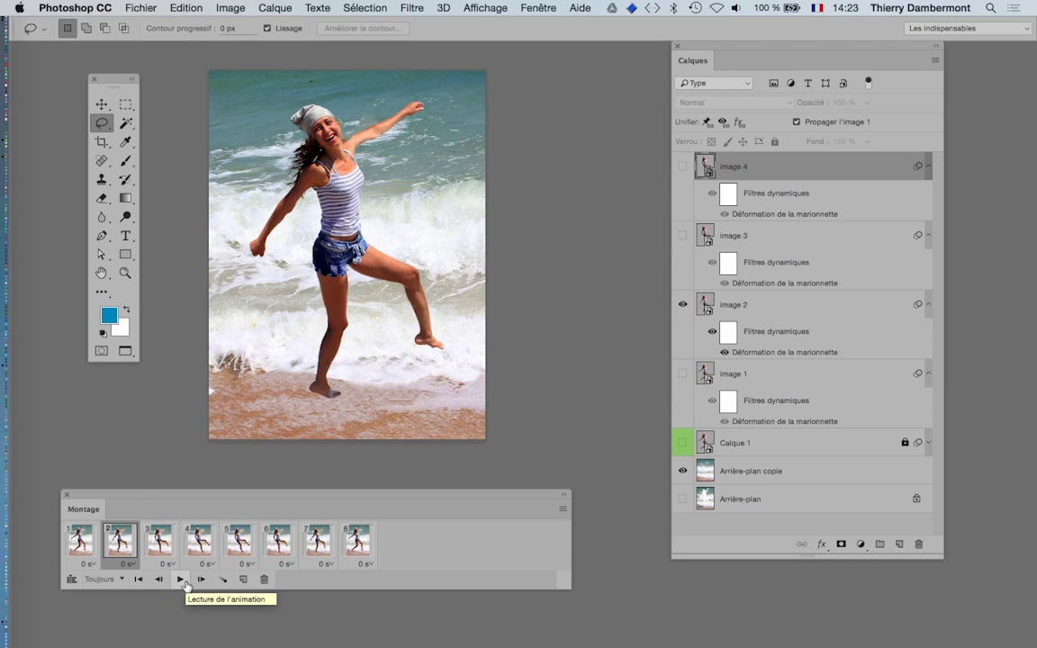
left_click(182, 580)
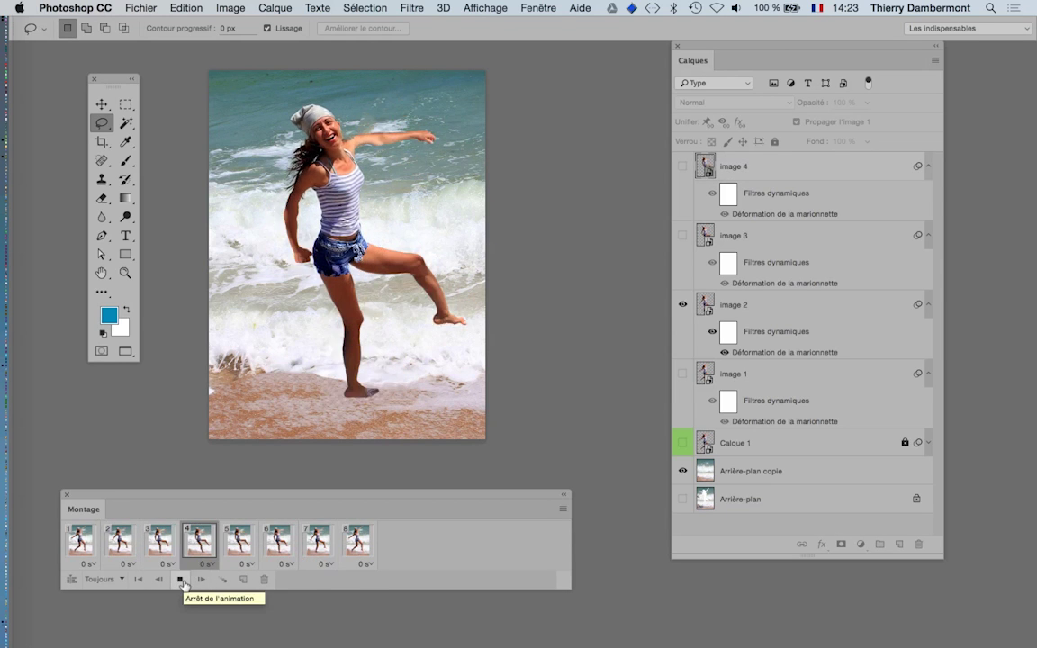
left_click(182, 581)
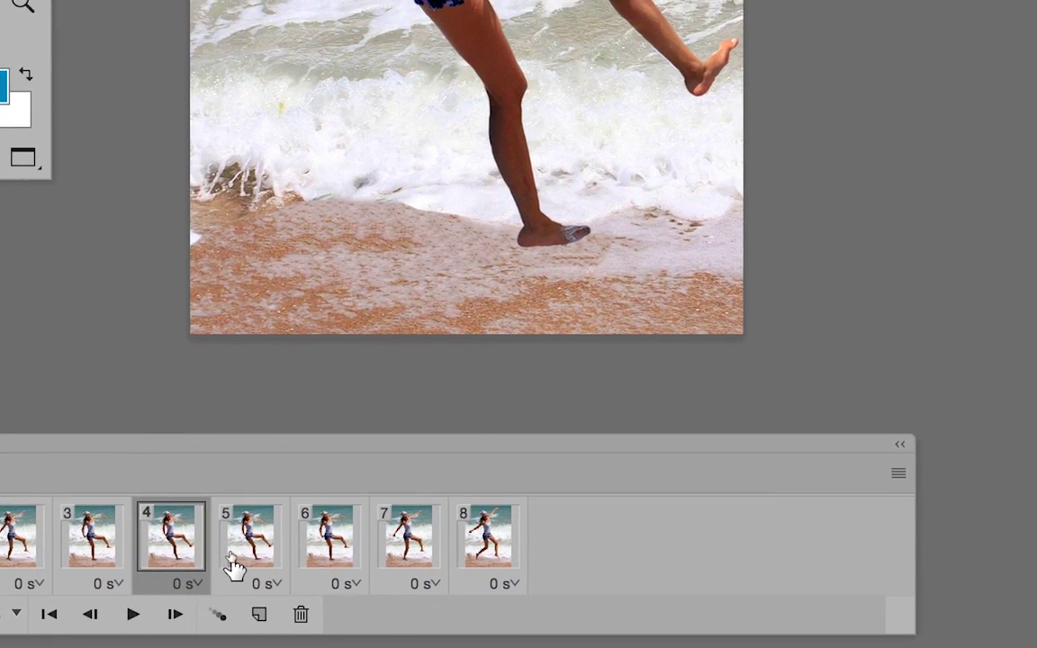
Delete duplicate frames 5 and 7 by dragging them to the trash, leaving six frames.
left_click(236, 563)
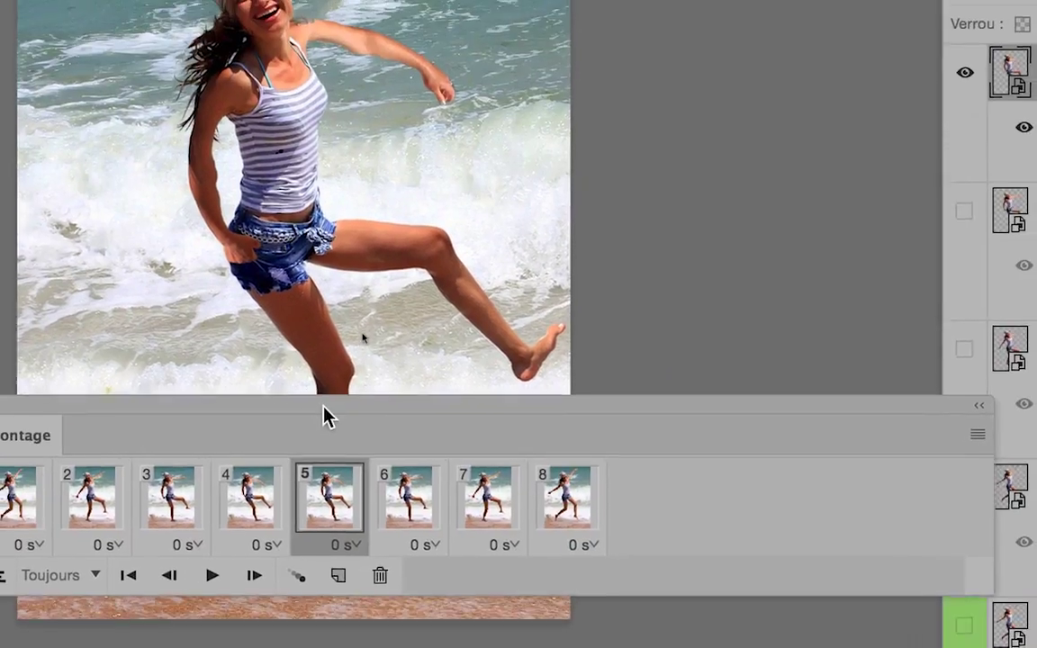
left_click(250, 495)
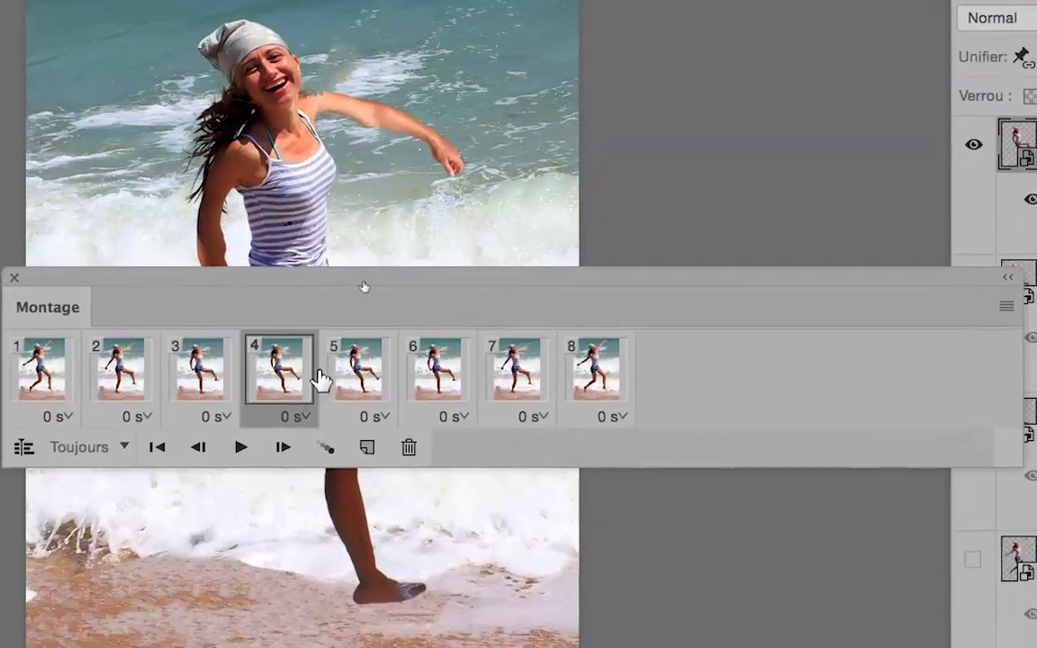
left_click(326, 382)
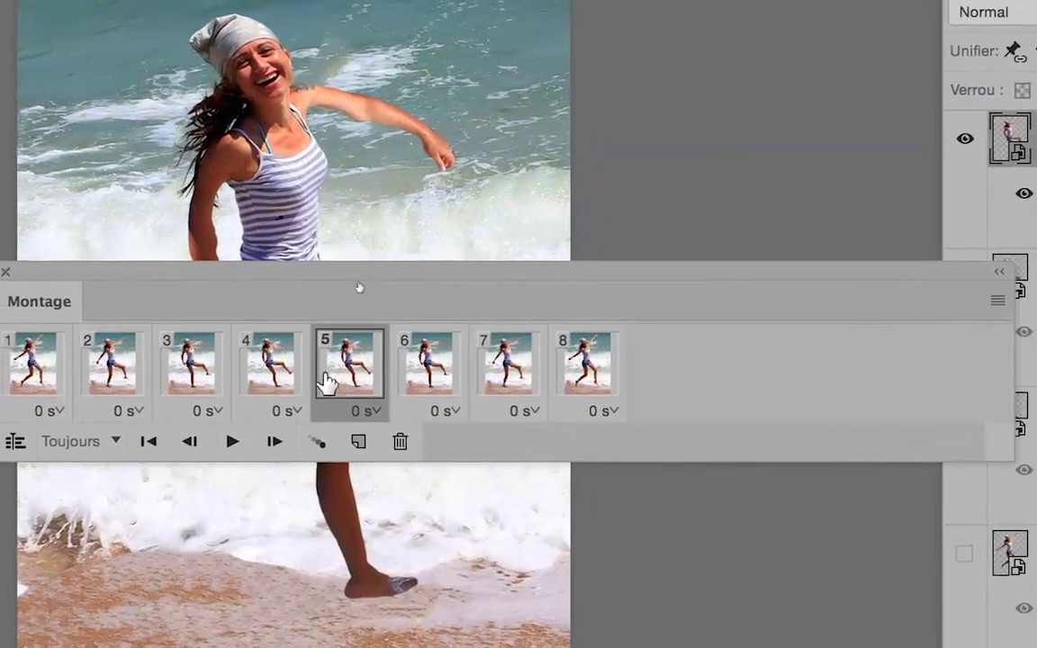
left_click(277, 382)
left_click(328, 383)
left_click_drag(328, 382, 348, 396)
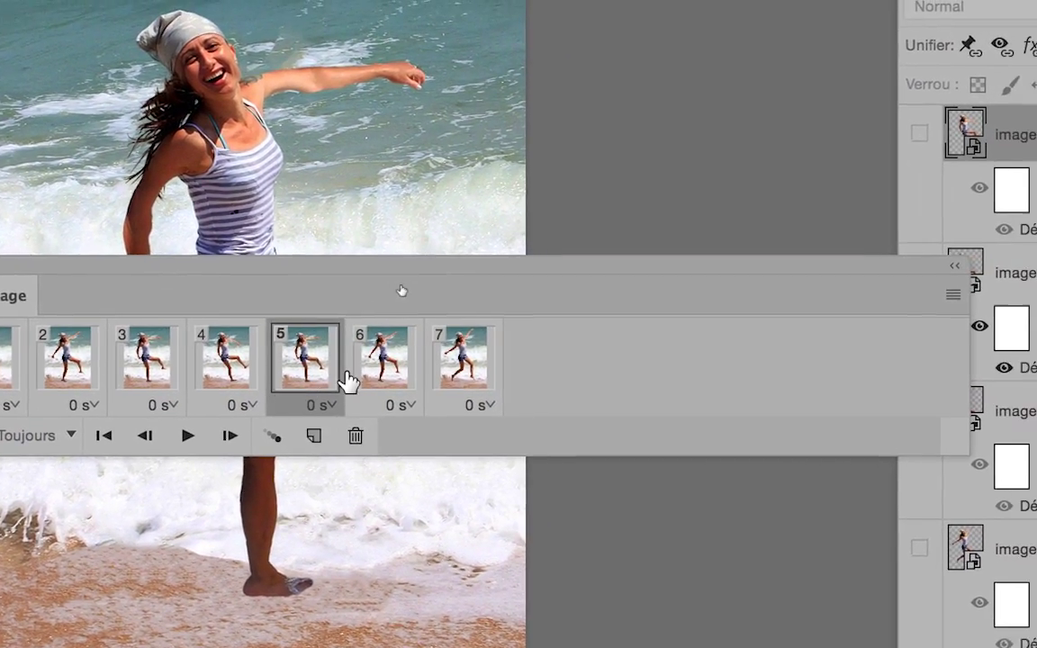
left_click(227, 375)
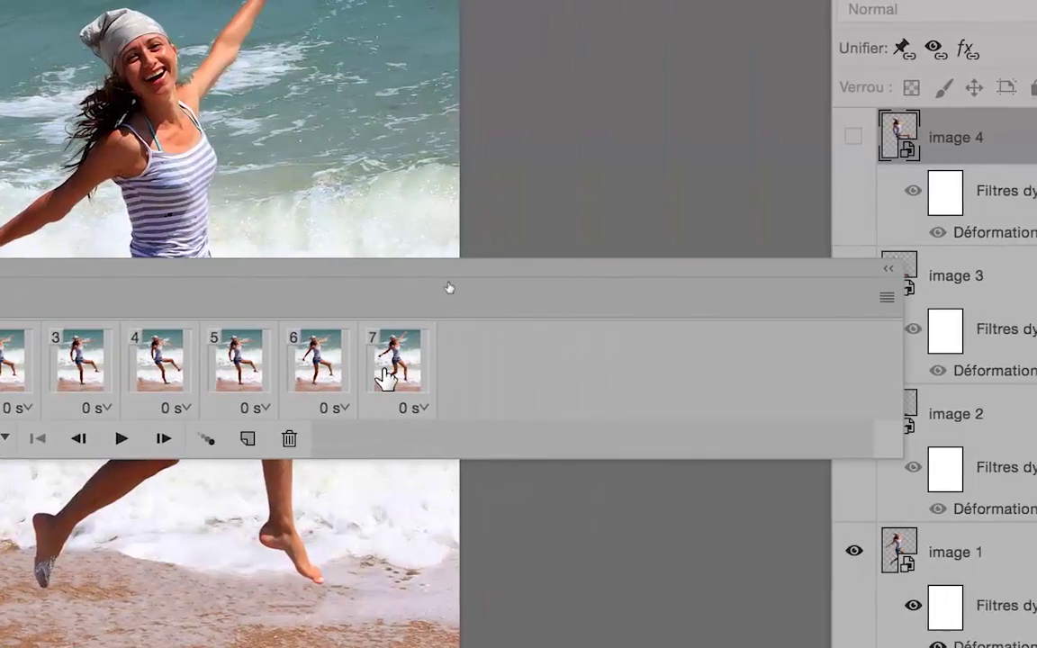
left_click(388, 376)
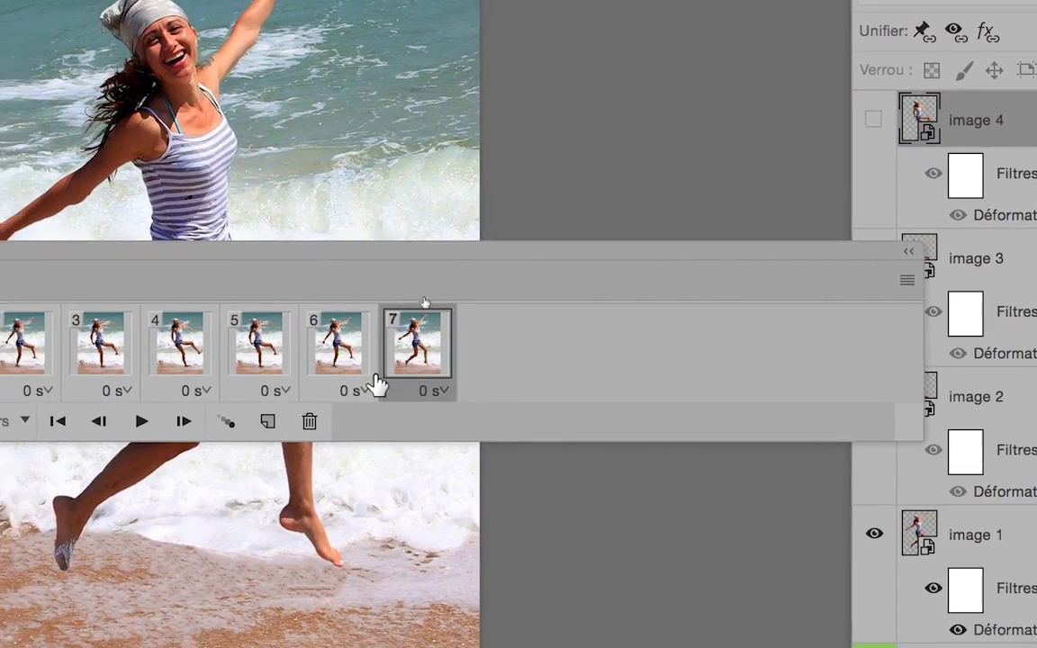
left_click_drag(389, 376, 279, 434)
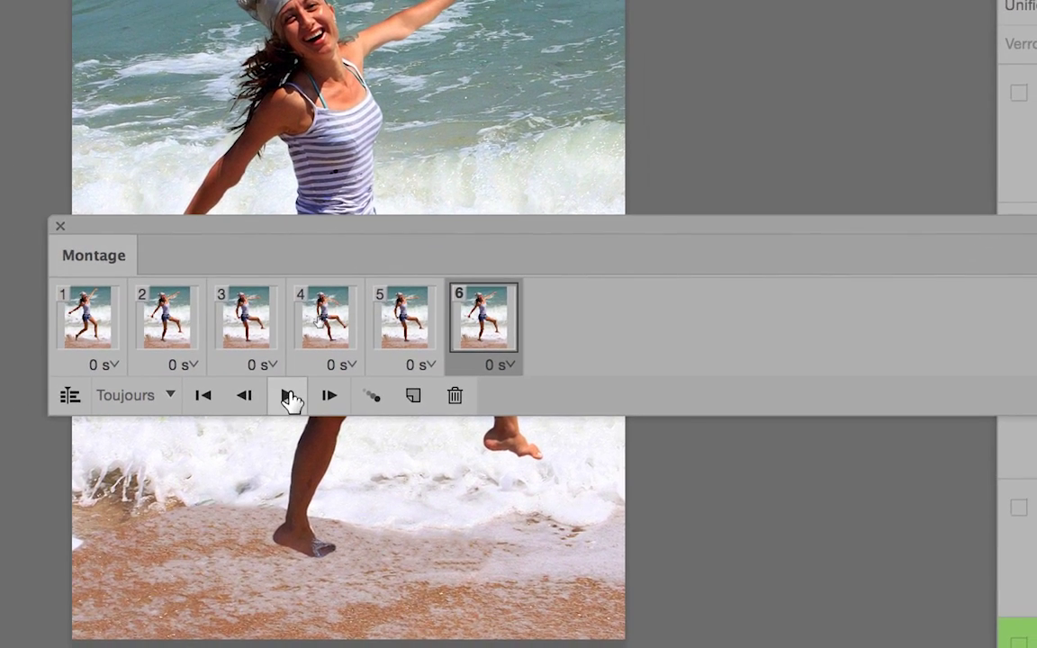
Play the six-frame loop, move the Montage panel below the photo, then stop playback.
left_click(288, 396)
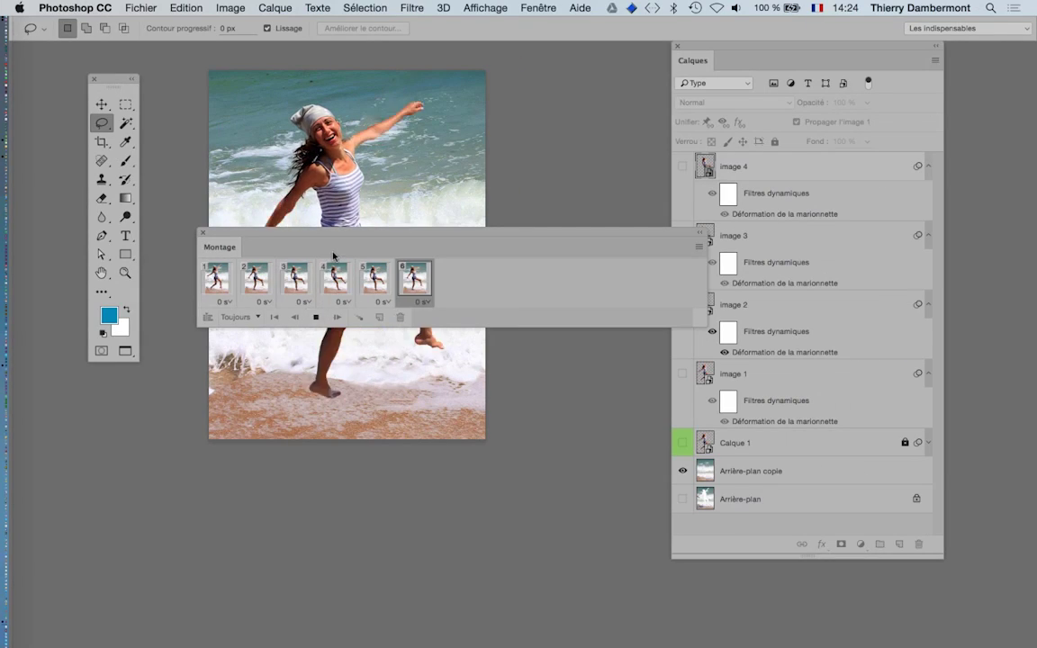
left_click_drag(344, 243, 368, 498)
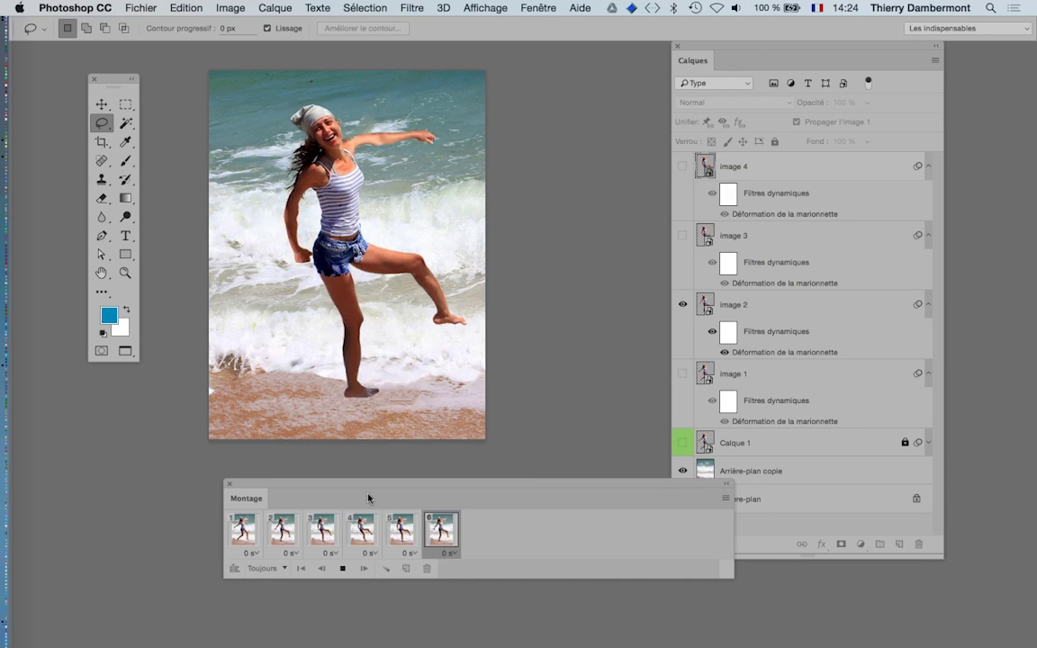
left_click_drag(289, 483, 286, 471)
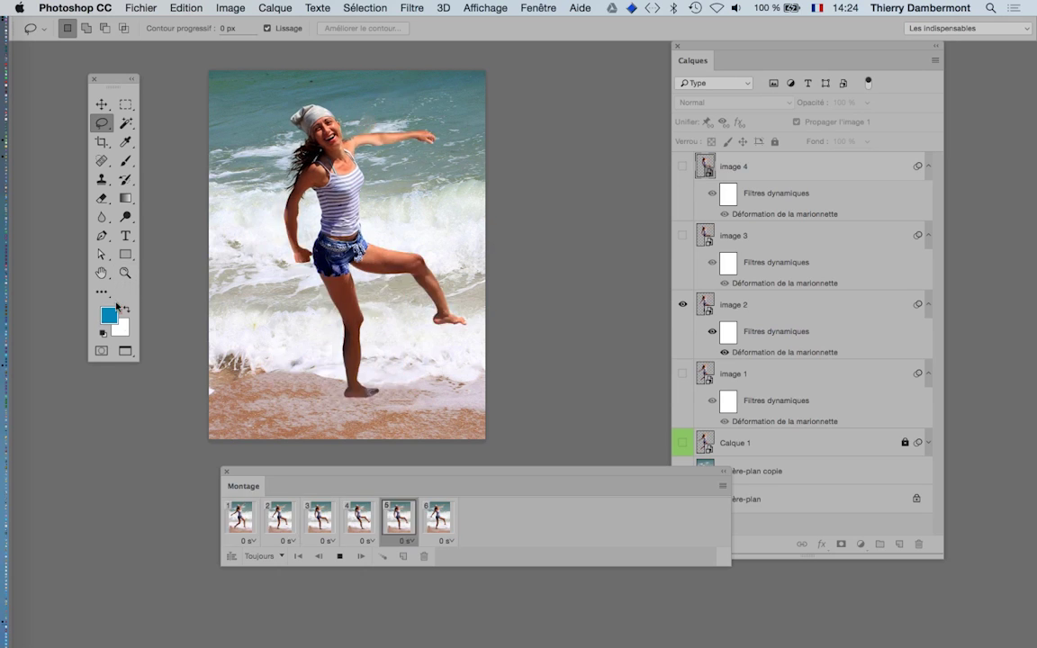
left_click(341, 557)
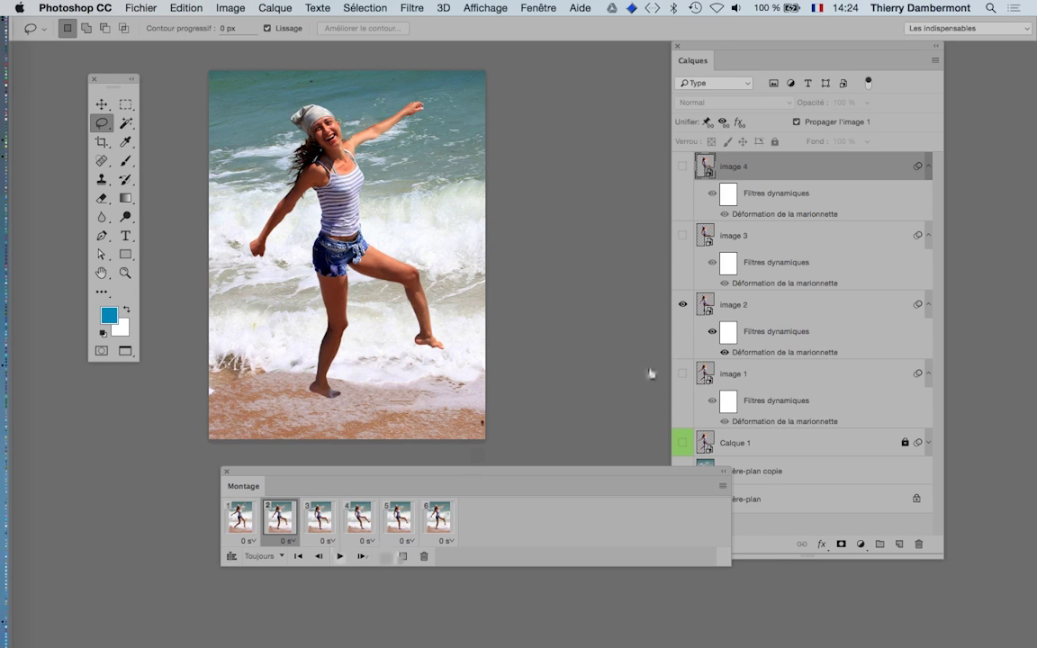
left_click(768, 239)
Save a new numbered Happy-Girl PSD in the puppet folder with Enregistrer sous.
left_click(135, 8)
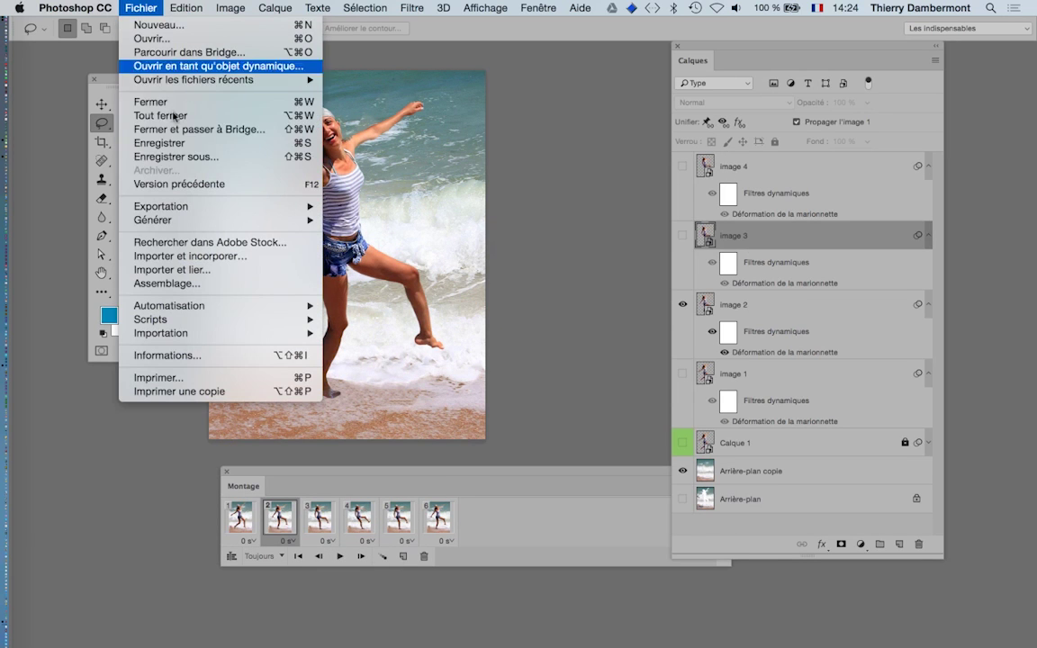
left_click(171, 155)
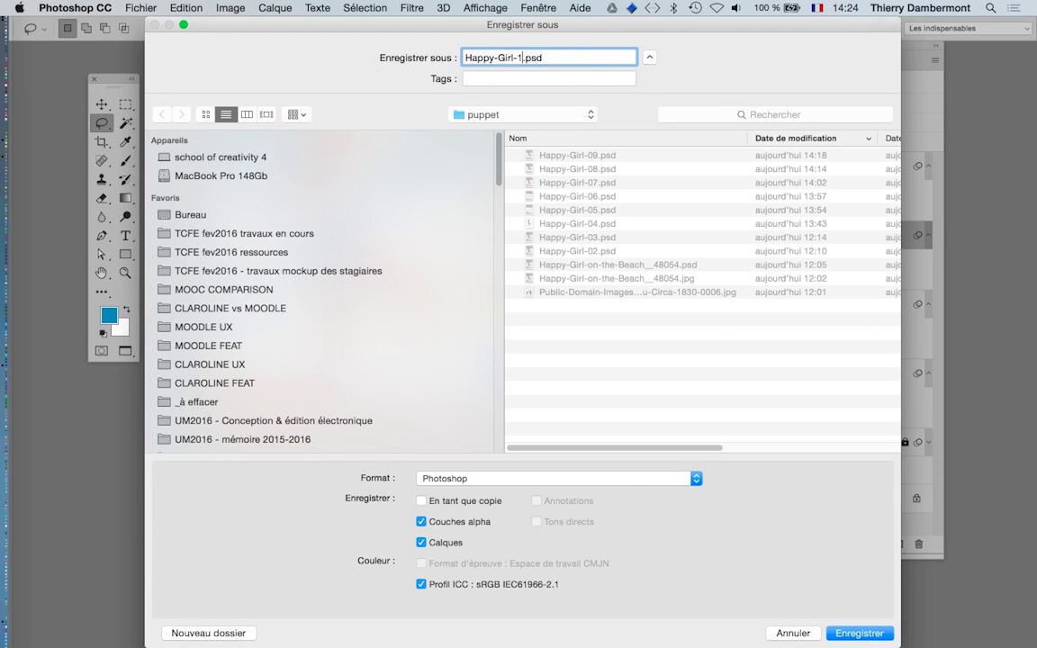
key("Return")
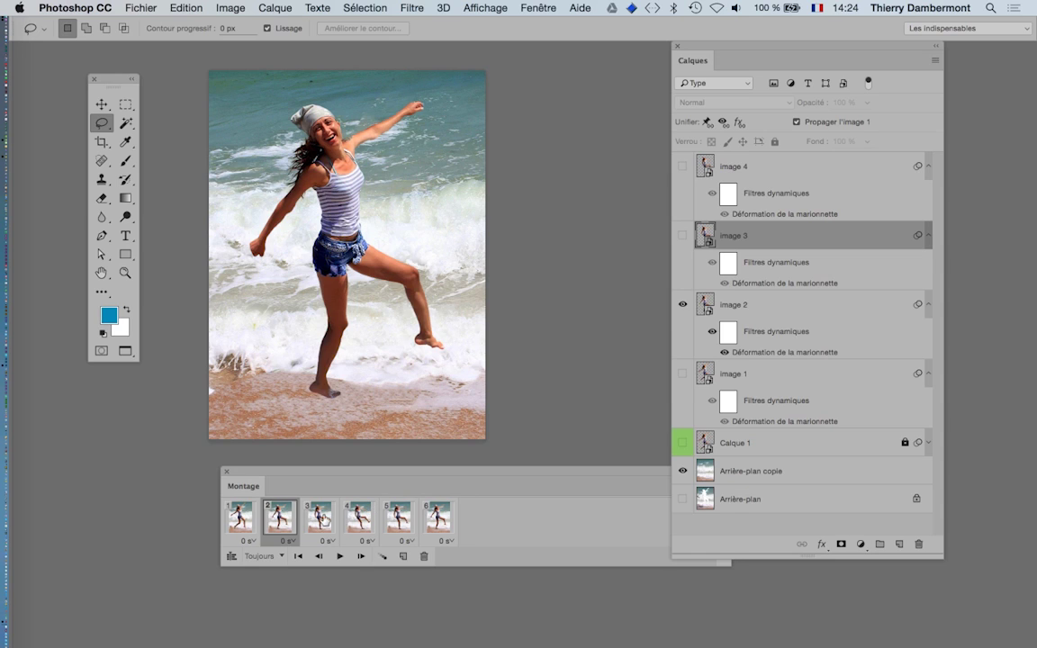
Compare frame 2's pose against frames 1 and 3.
left_click(324, 520)
left_click(279, 521)
left_click(239, 521)
left_click(278, 524)
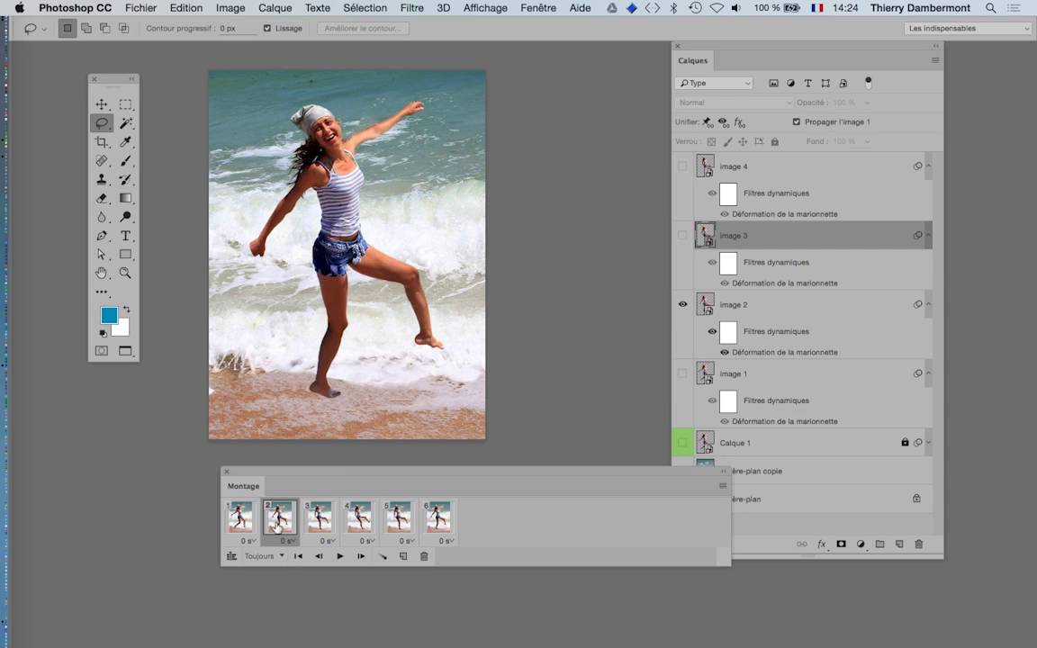
left_click(240, 520)
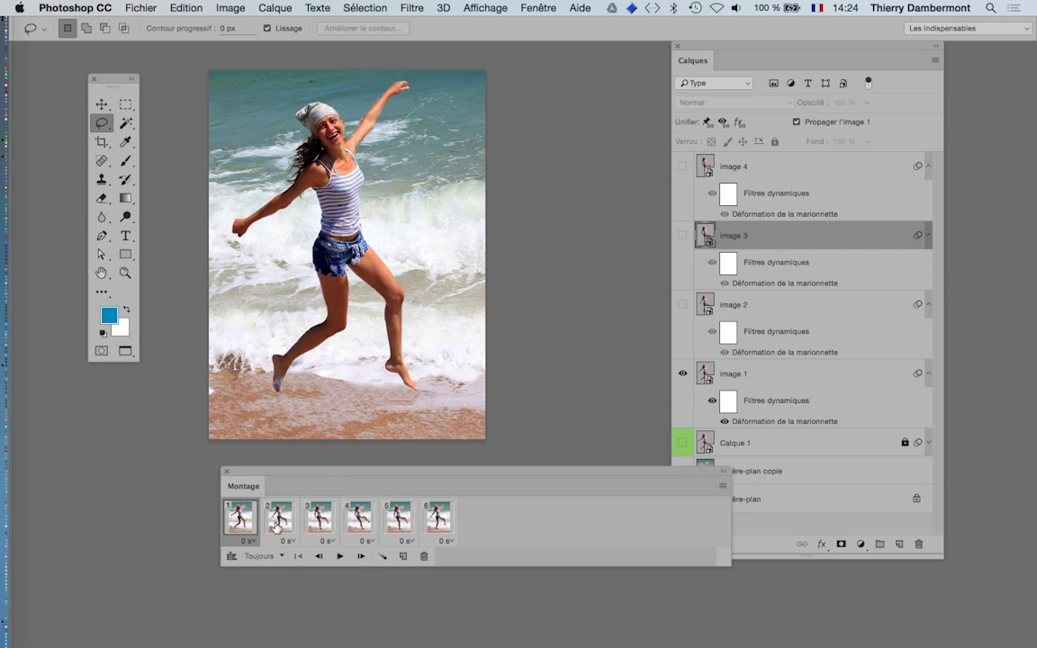
left_click(278, 522)
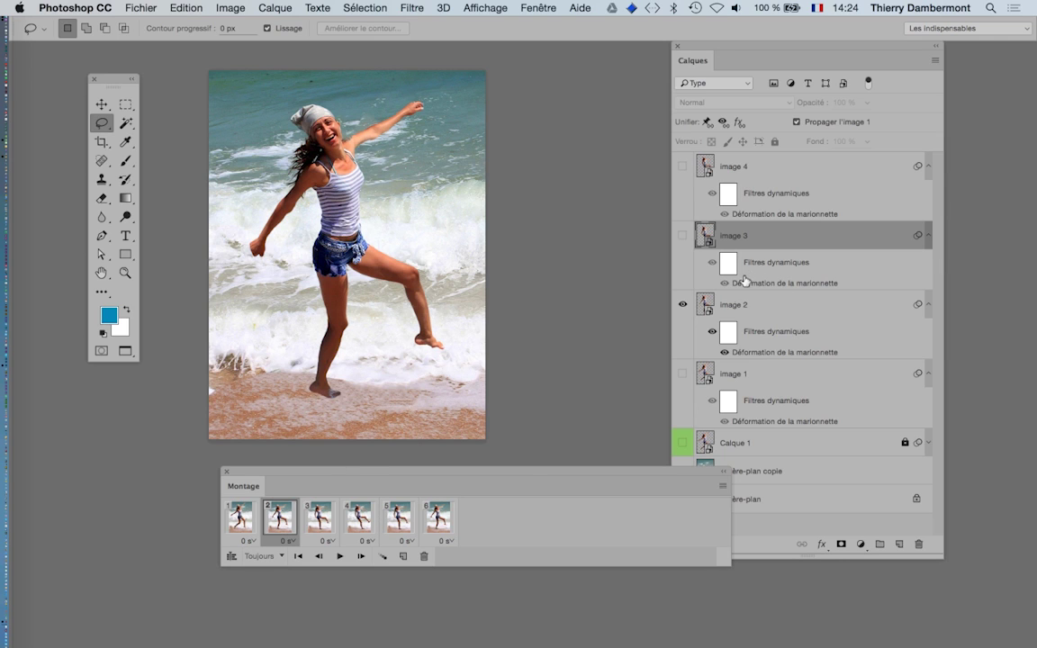
Rework Image 2's puppet warp to bend the knee and tuck the foot, then apply it.
double_click(748, 348)
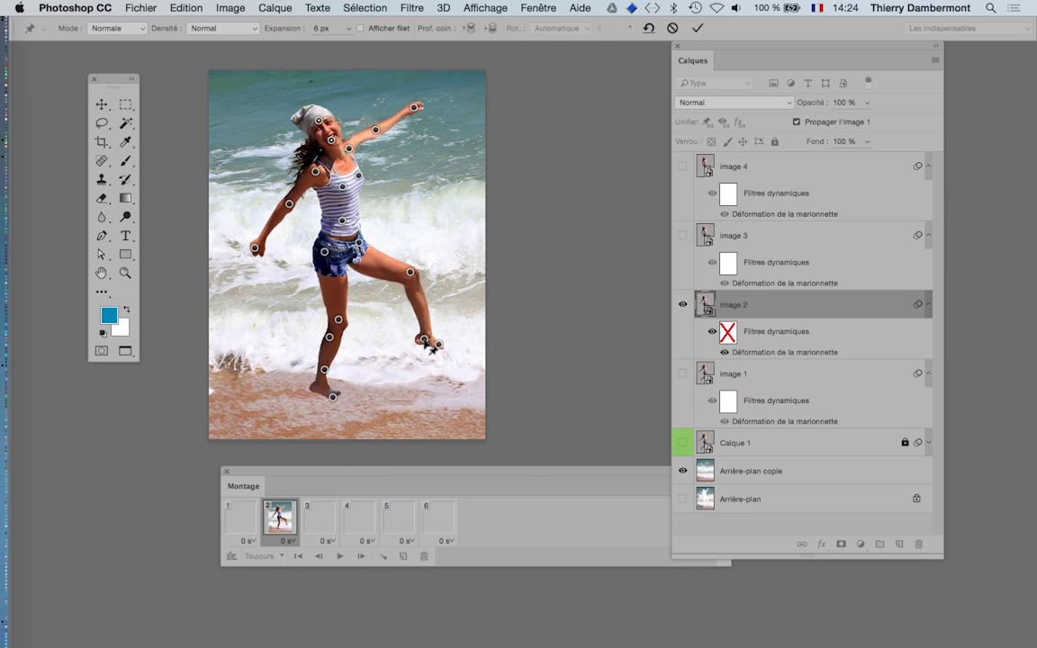
left_click_drag(372, 352, 366, 349)
mouse_move(414, 277)
left_mouse_down()
mouse_move(396, 365)
mouse_move(379, 383)
left_mouse_up()
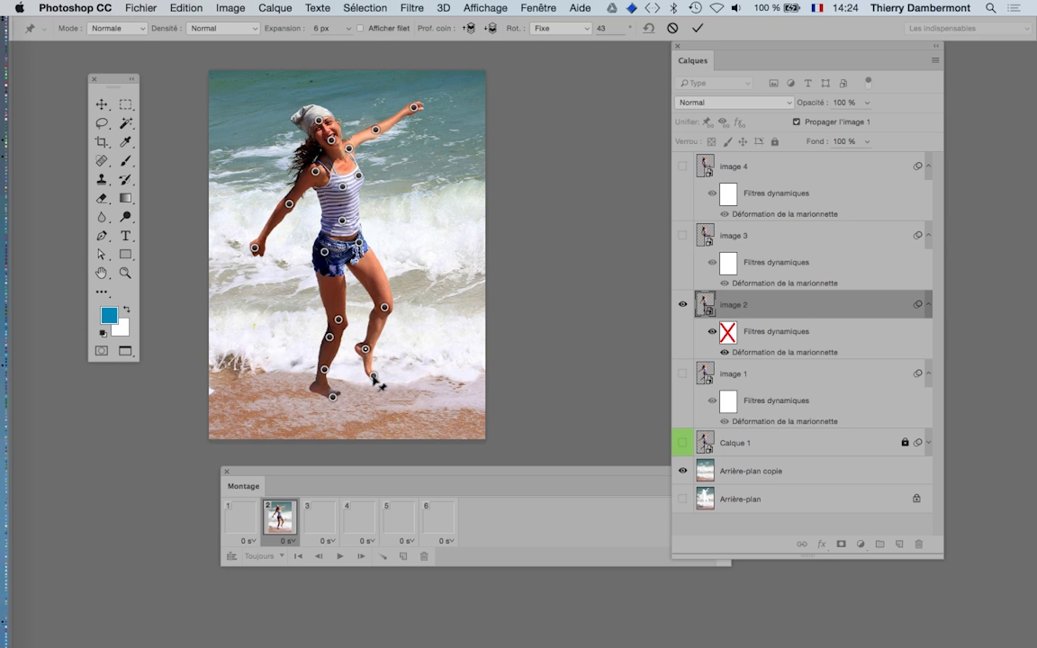
left_click(697, 30)
left_click(322, 527)
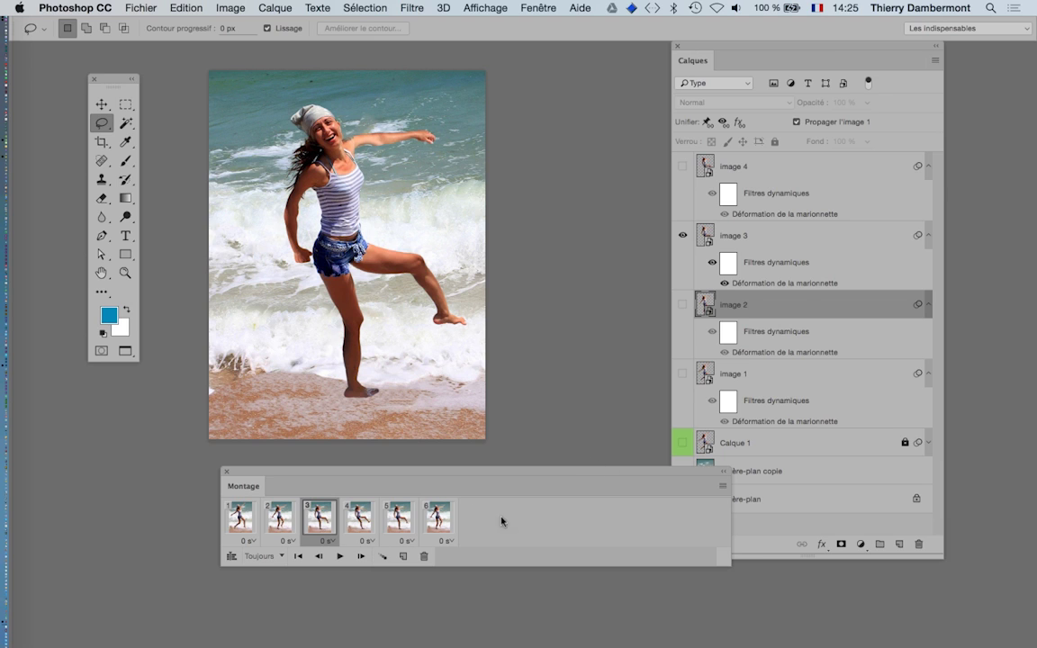
Rework Image 3's puppet warp: bend the knee, swing the foot back, set pin depth backward, commit.
double_click(764, 282)
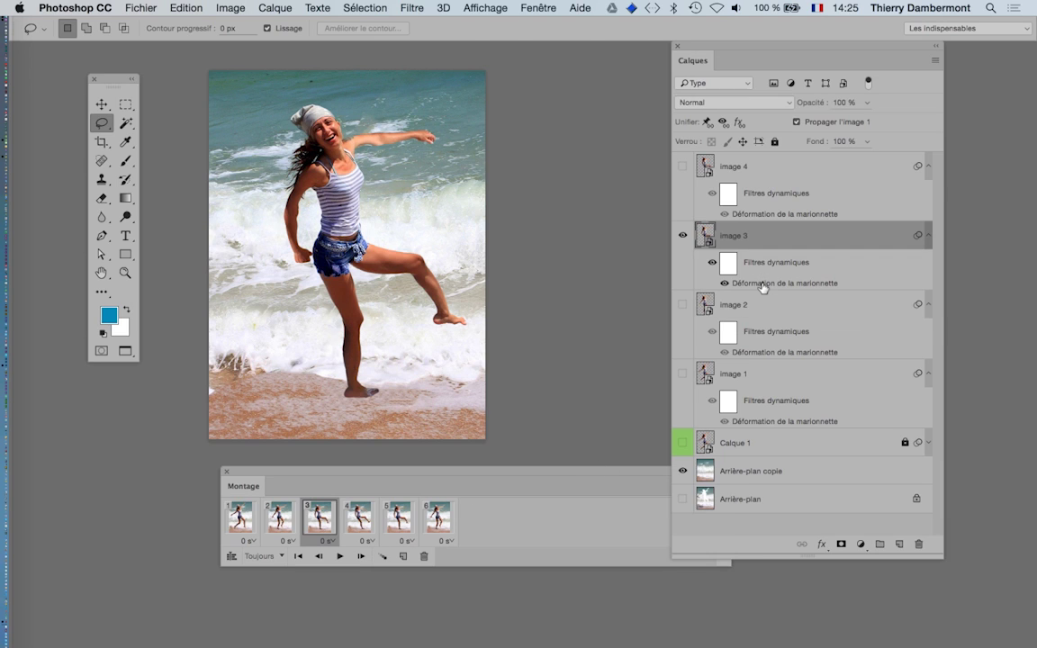
left_click_drag(461, 321, 353, 335)
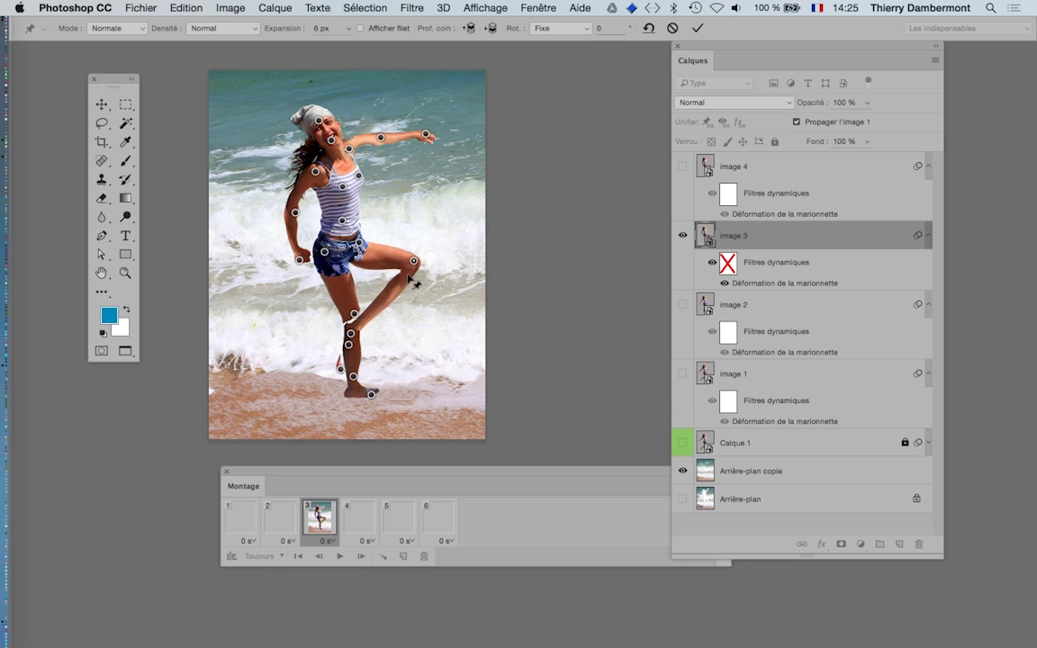
left_click_drag(412, 264, 382, 287)
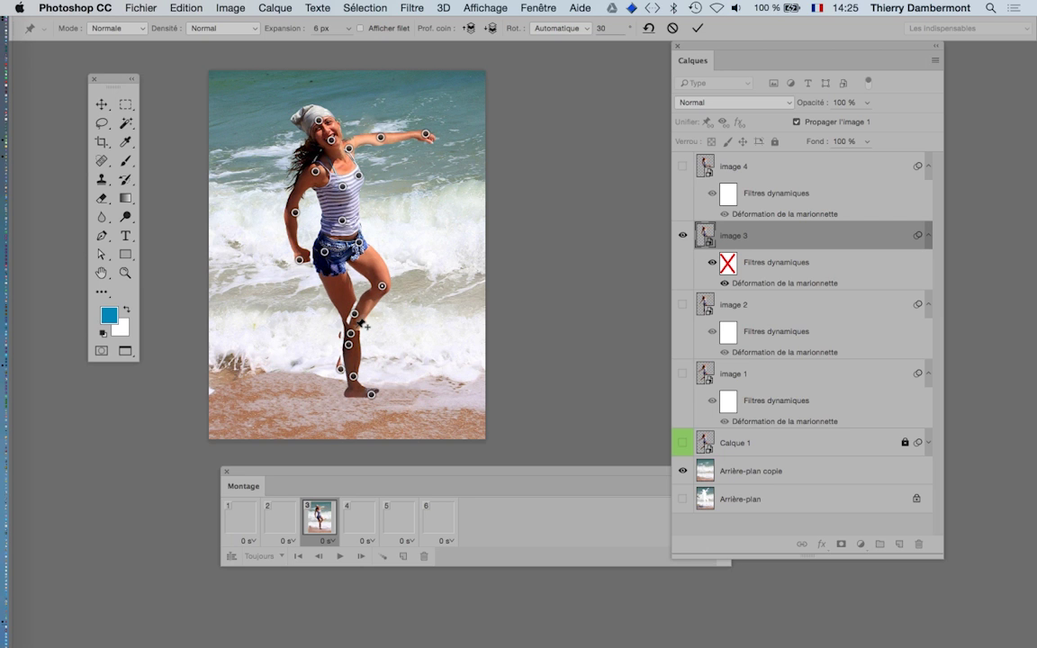
key("super+plus")
left_click(408, 244)
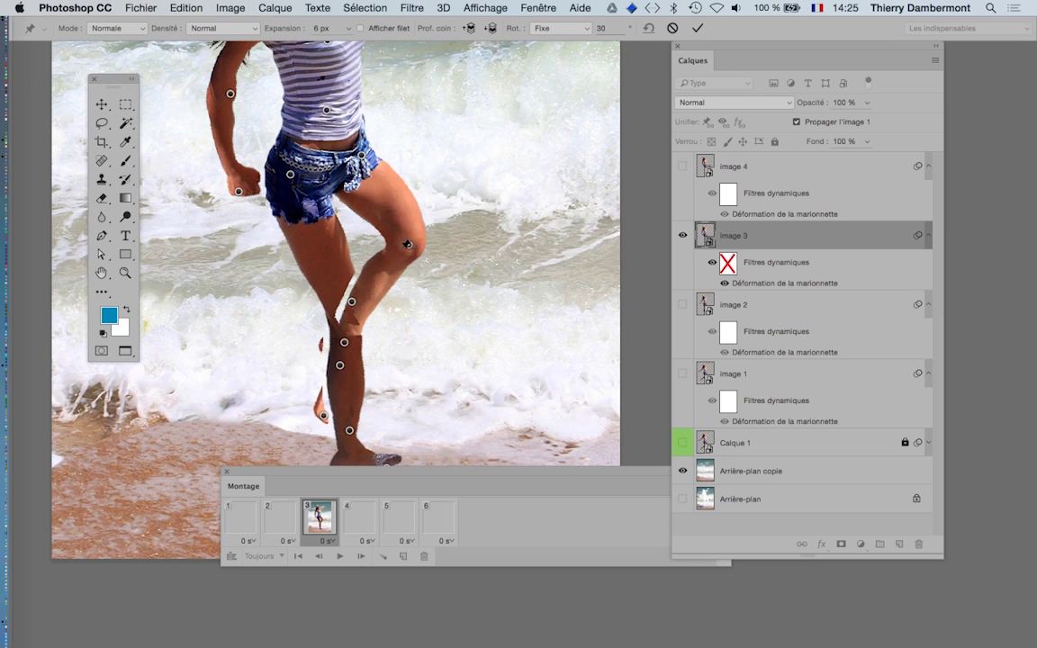
left_click_drag(362, 311, 349, 350)
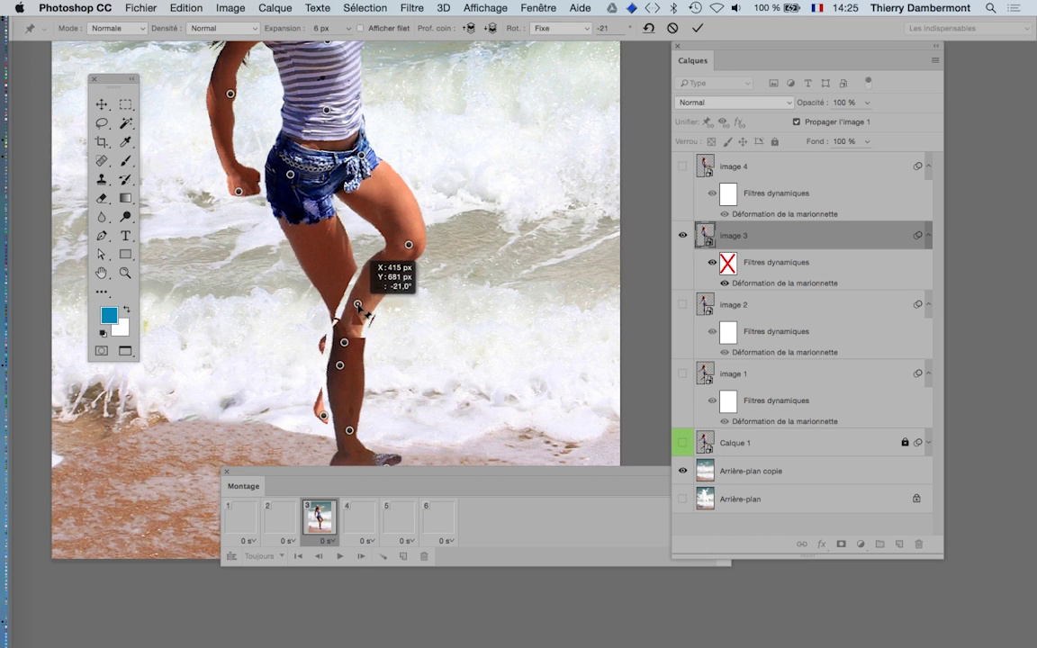
left_click(344, 343)
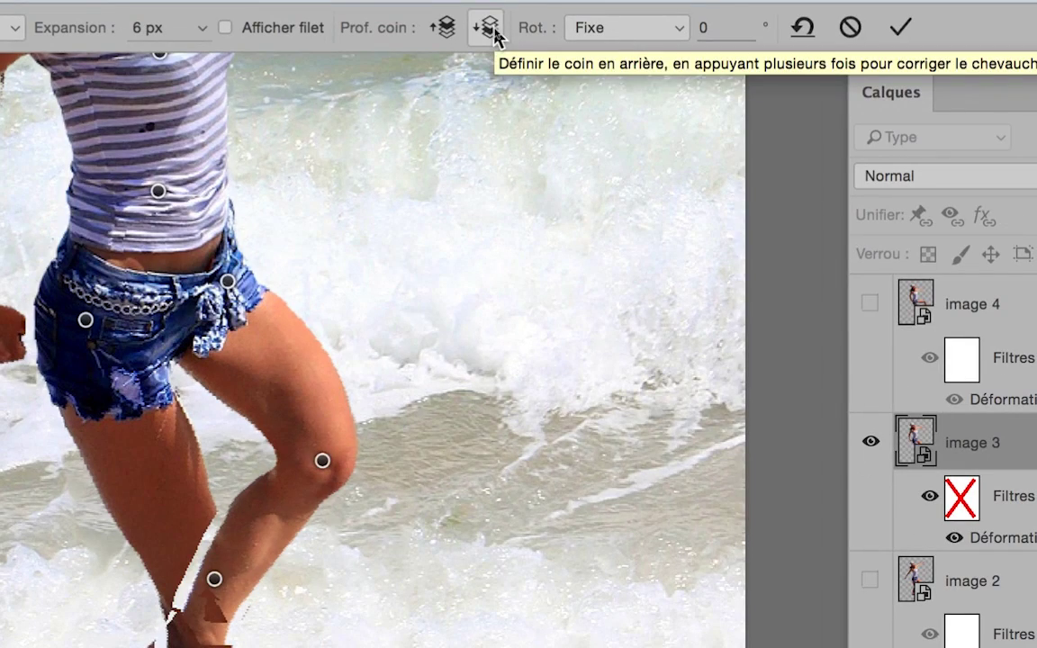
left_click(494, 34)
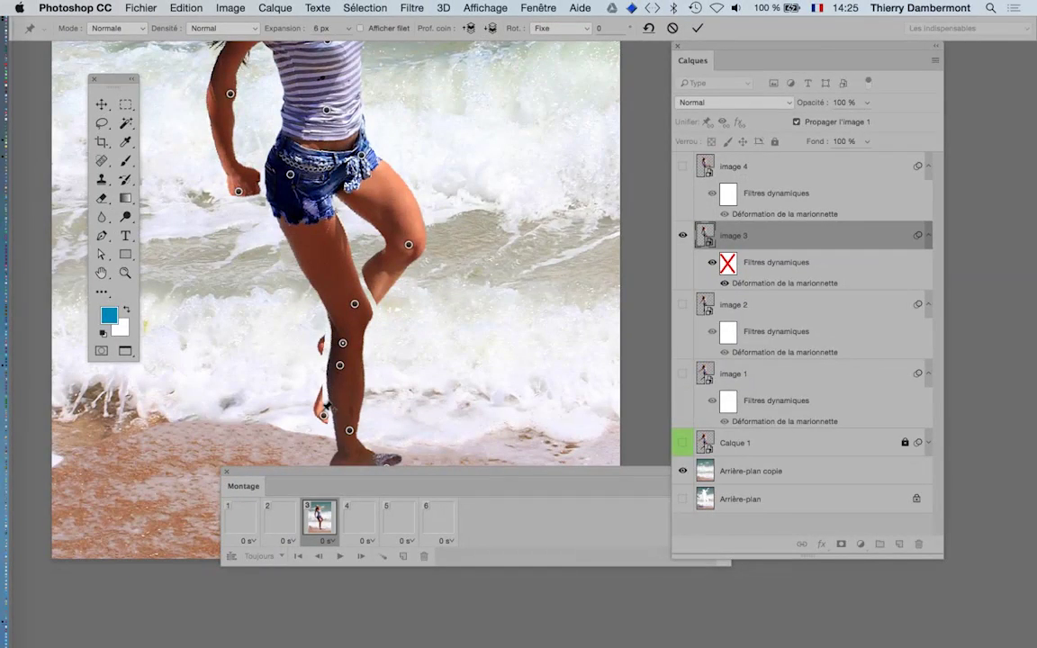
left_click_drag(322, 416, 323, 399)
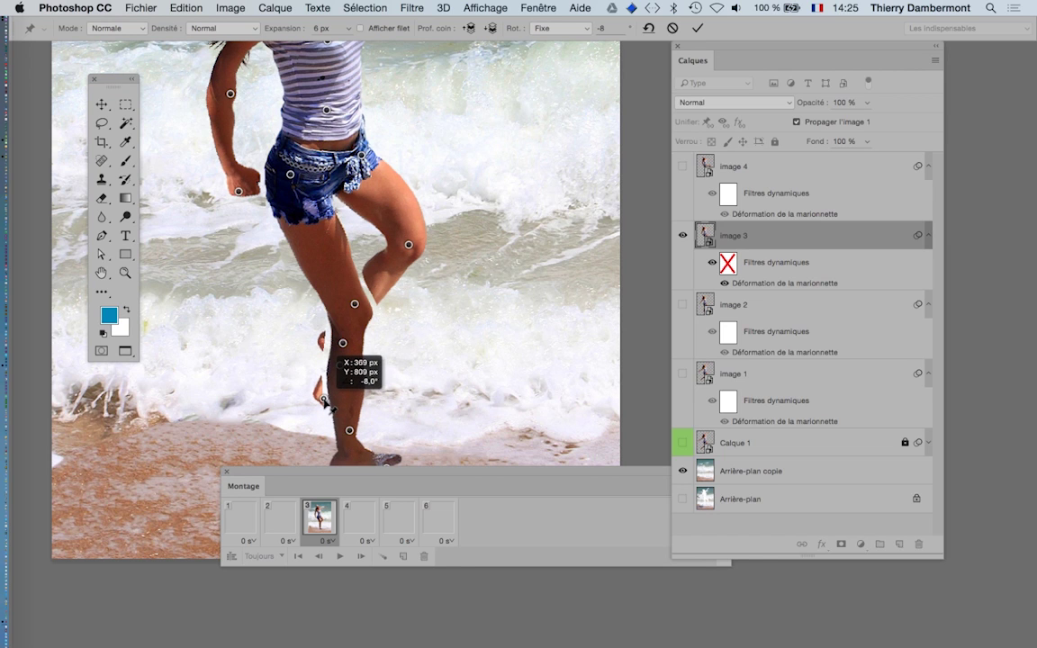
left_click(697, 28)
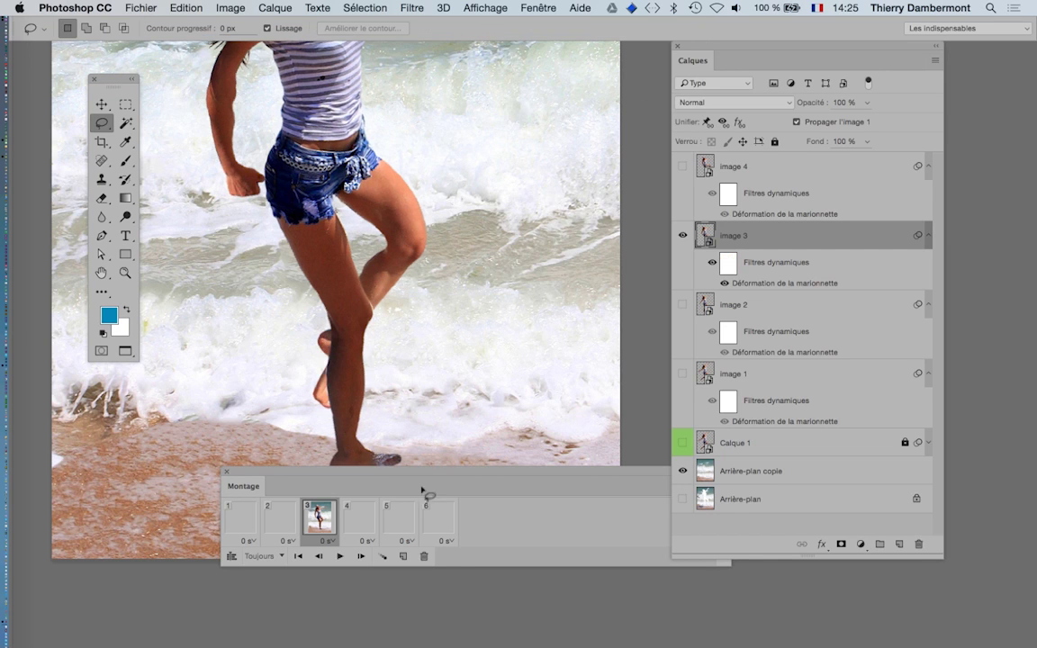
Compare frame 3's new pose against frames 2 and 4.
left_click(358, 530)
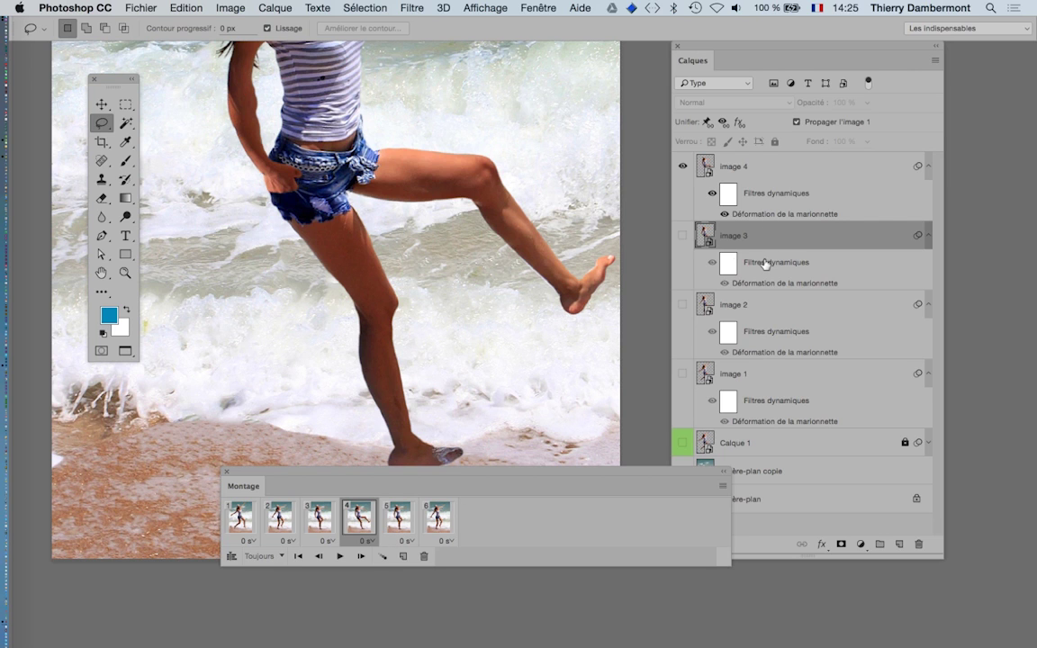
left_click(336, 528)
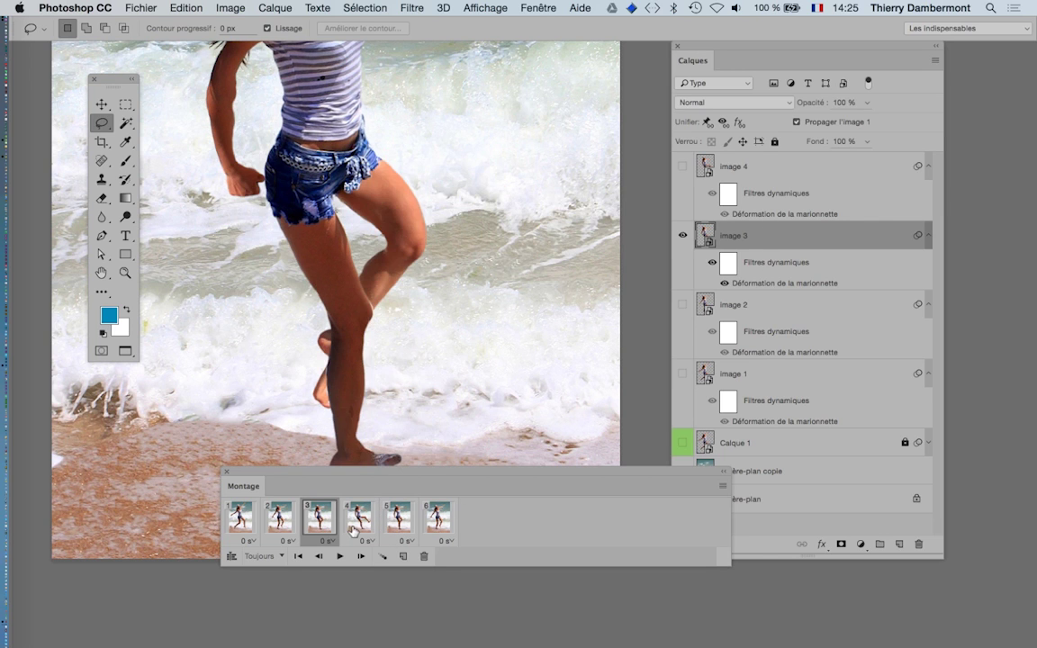
left_click(355, 531)
left_click(312, 531)
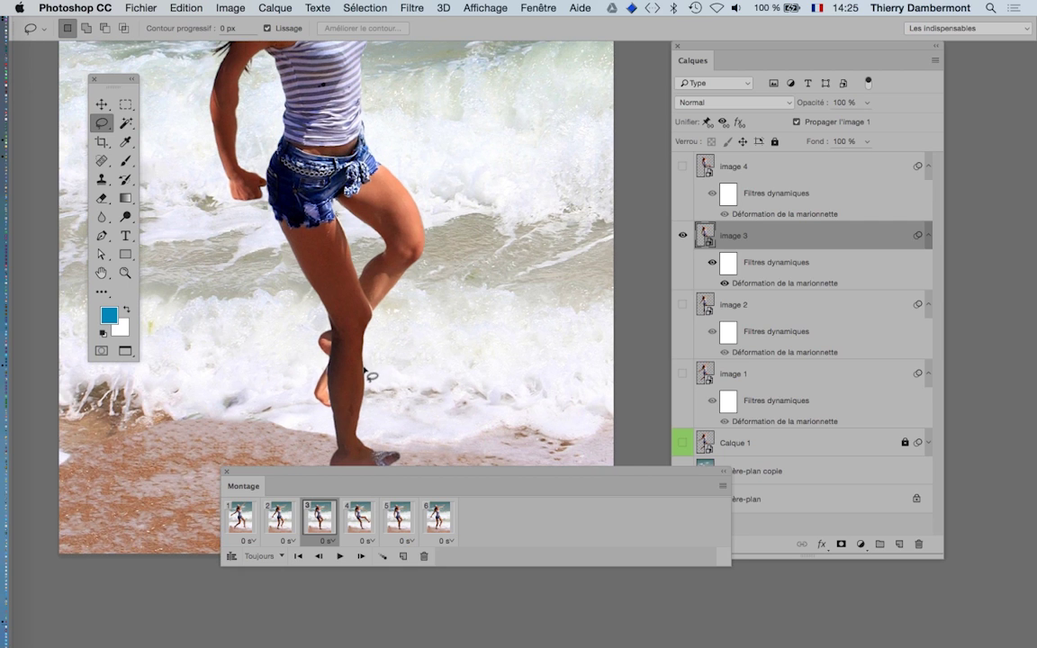
left_click(239, 519)
left_click(280, 524)
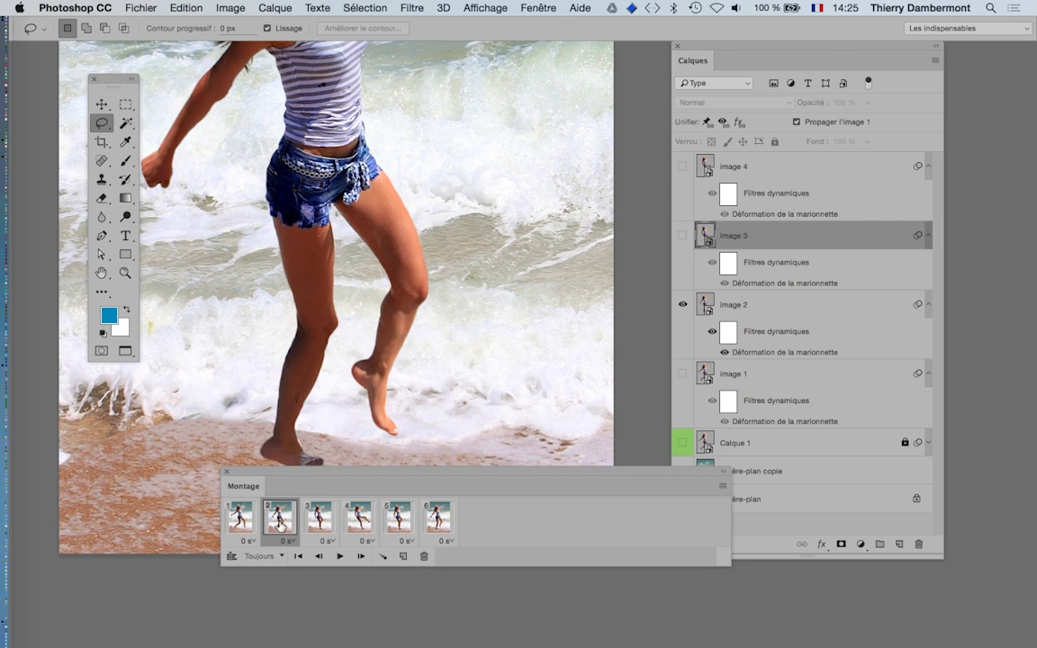
left_click(319, 522)
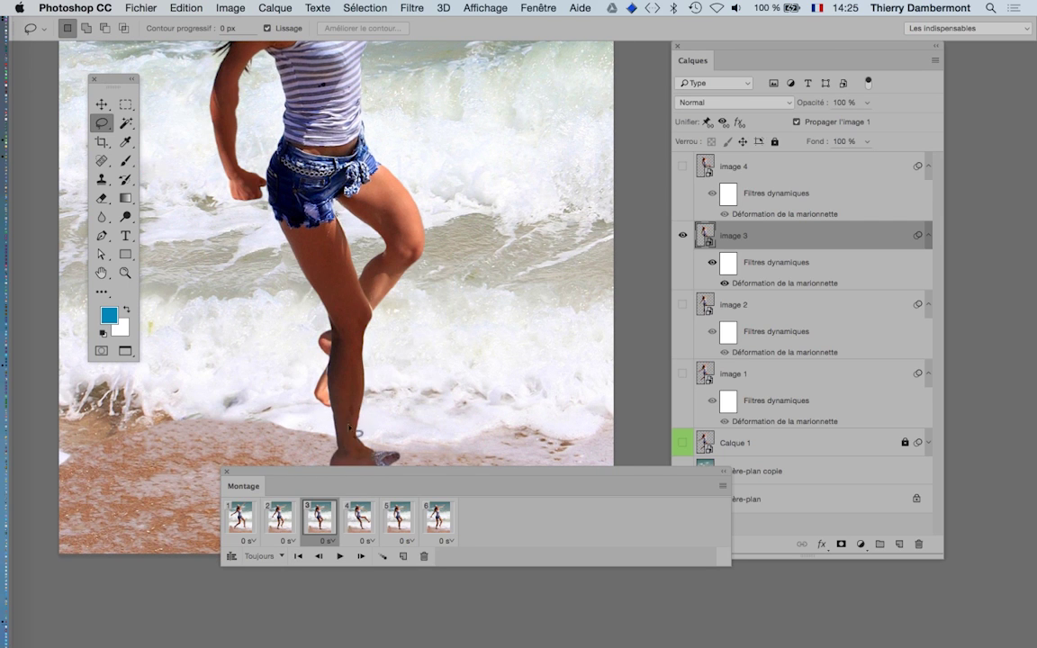
Refine Image 3's puppet warp by nudging the knee pin, then commit.
double_click(753, 283)
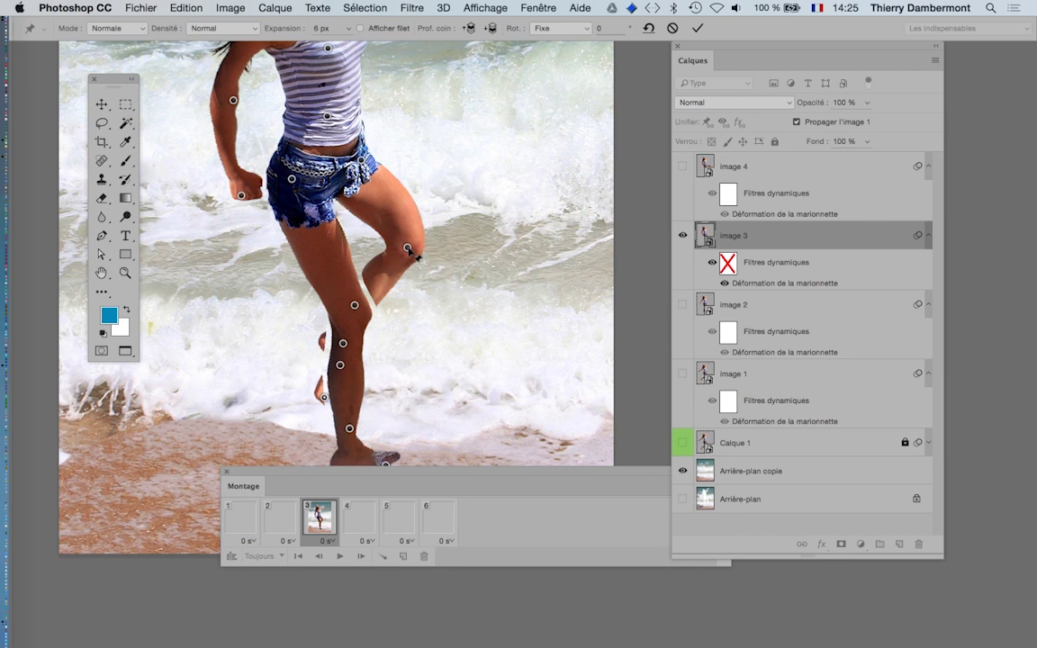
left_click_drag(408, 248, 412, 270)
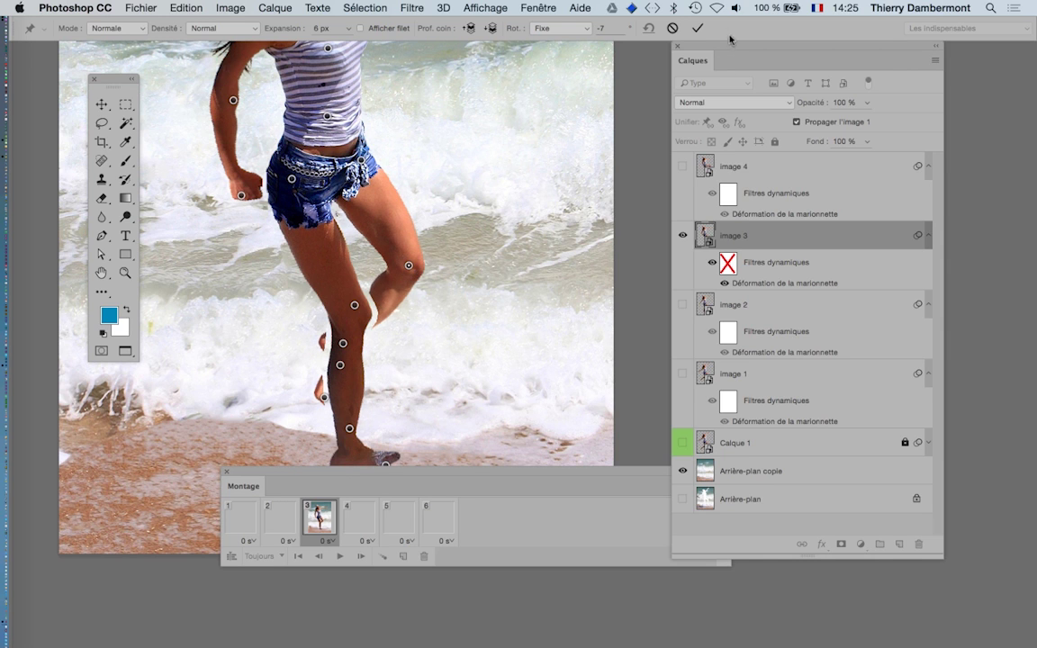
left_click(697, 28)
Flip repeatedly between frames 3 and 4, ending on frame 4's high-kick pose.
left_click(359, 527)
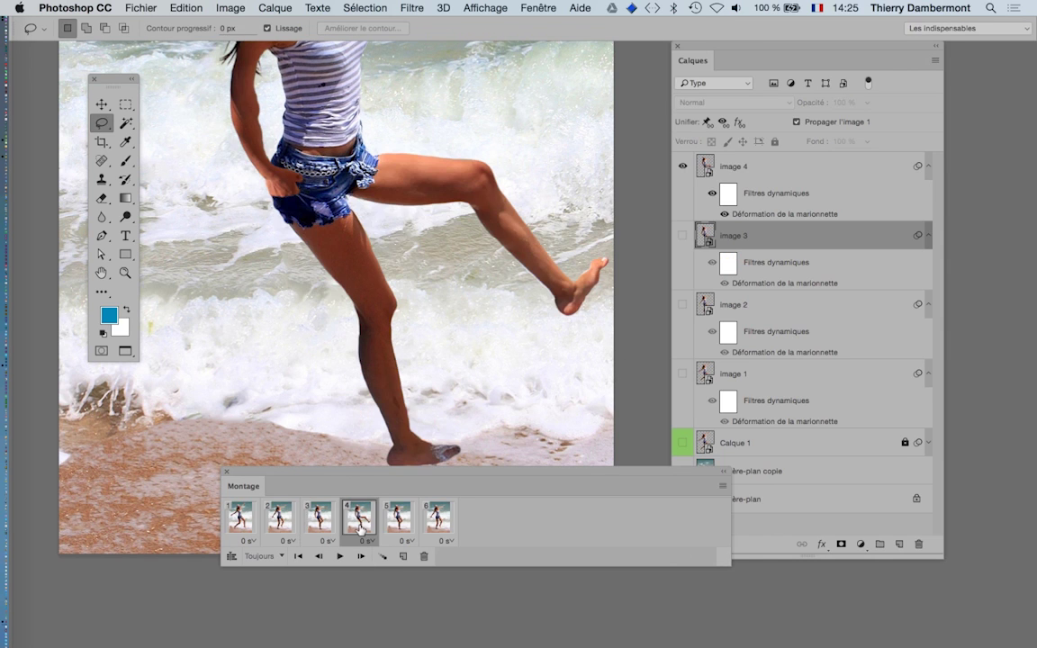
left_click(330, 530)
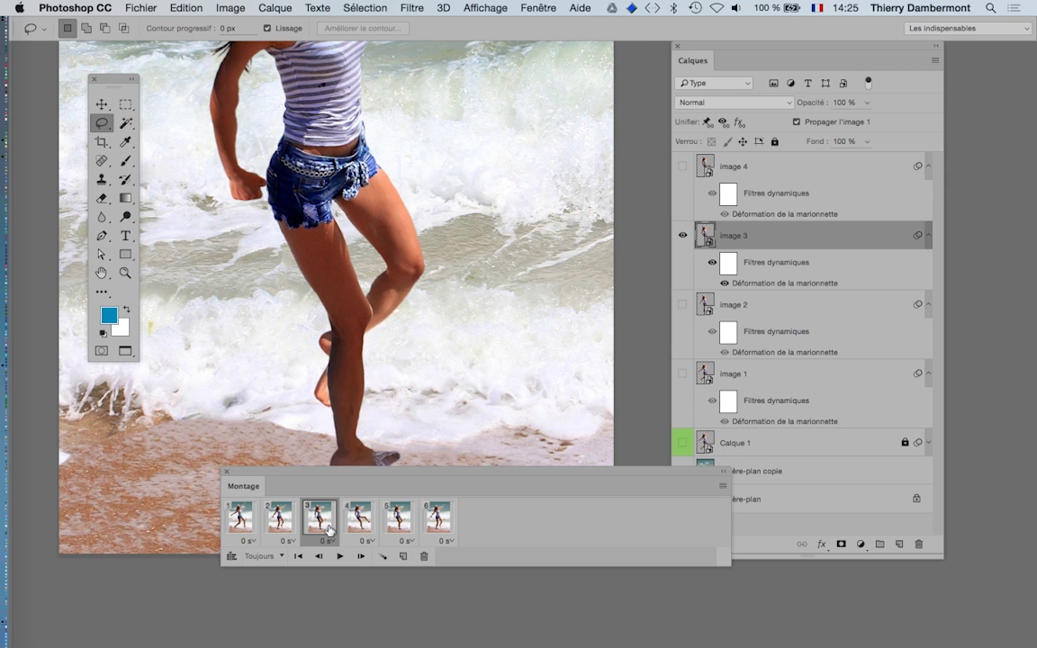
left_click_drag(381, 469, 391, 474)
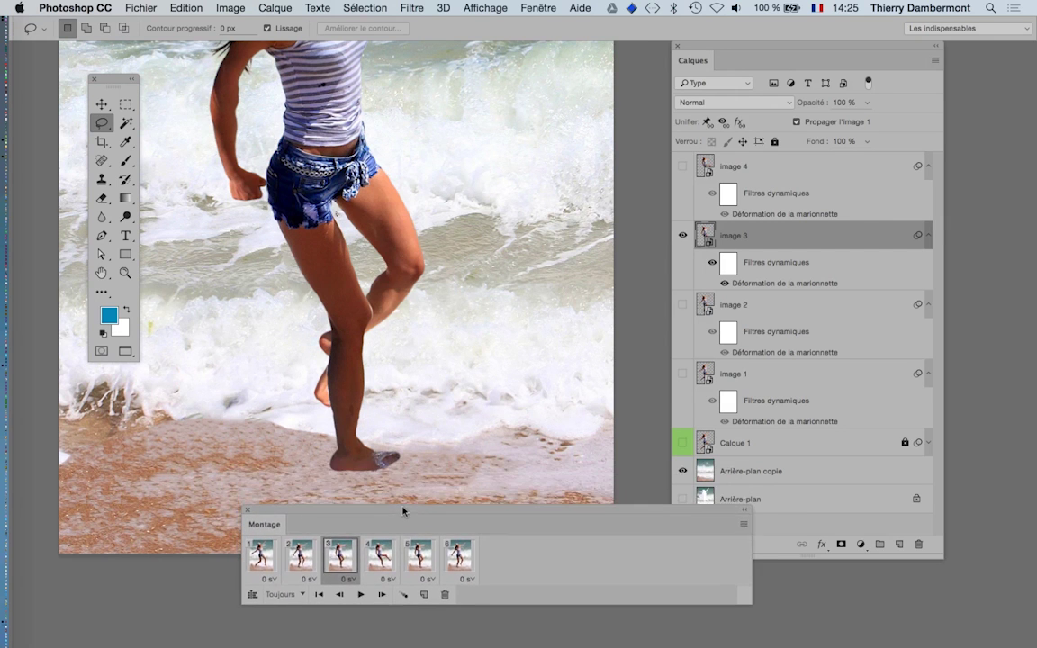
left_click(366, 529)
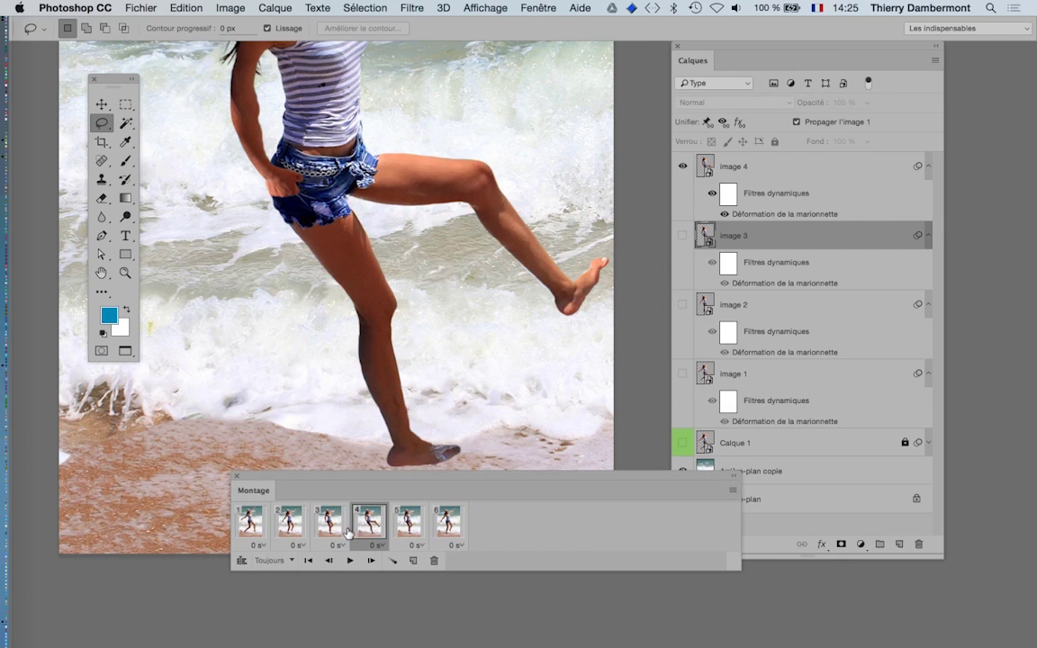
left_click(341, 534)
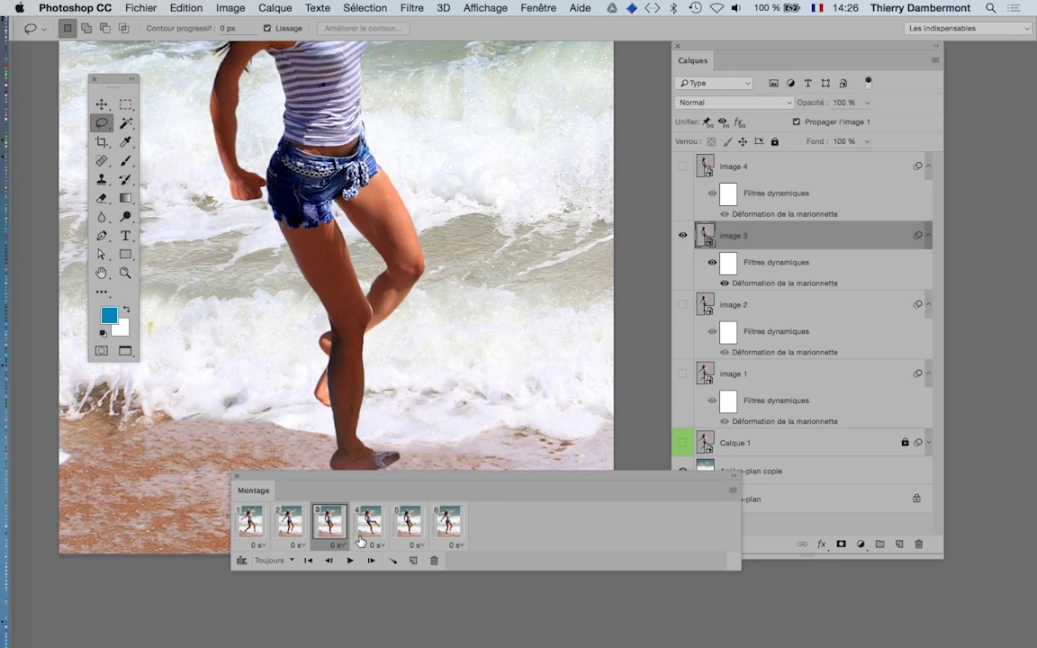
left_click(365, 533)
left_click(335, 539)
left_click(367, 532)
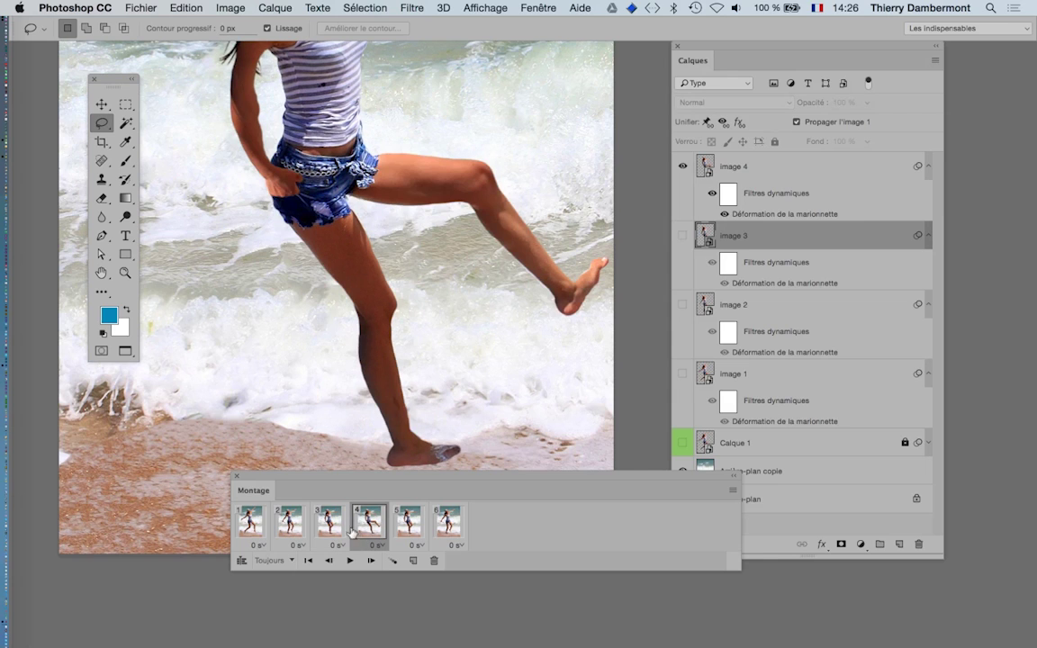
left_click(333, 531)
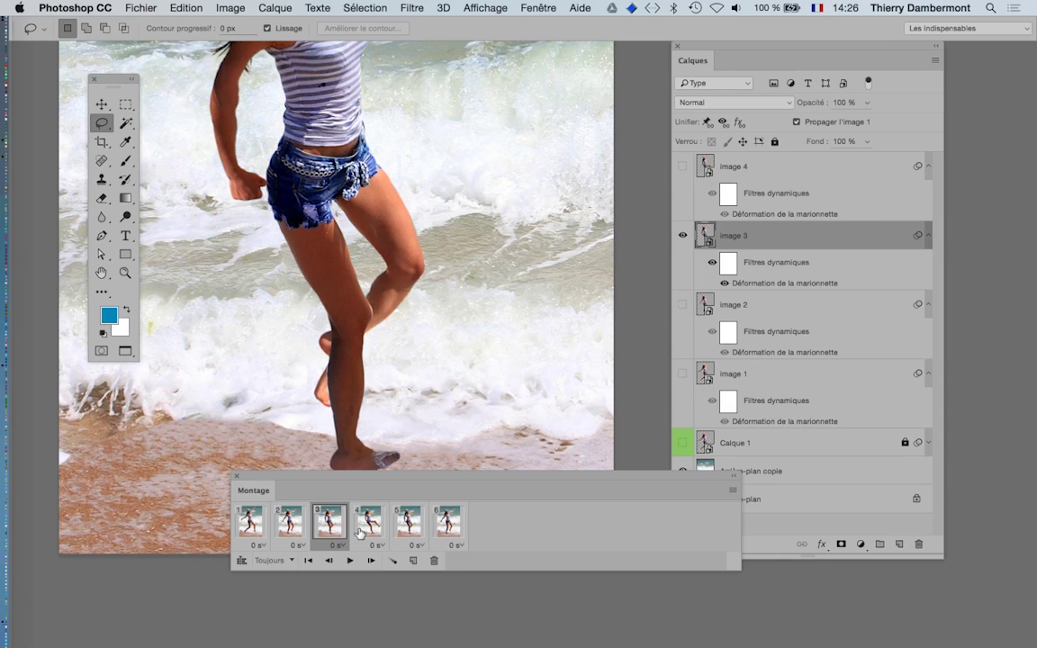
left_click(362, 529)
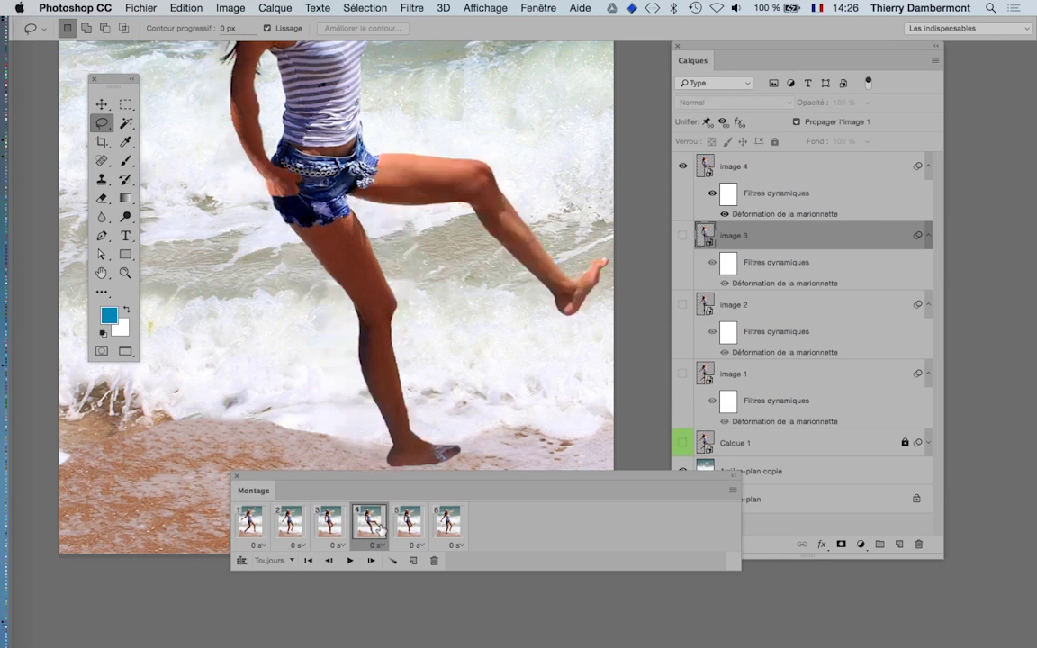
left_click(341, 532)
left_click(371, 534)
Reopen Image 4's puppet warp and drag the kicking foot and knee down behind her.
double_click(776, 214)
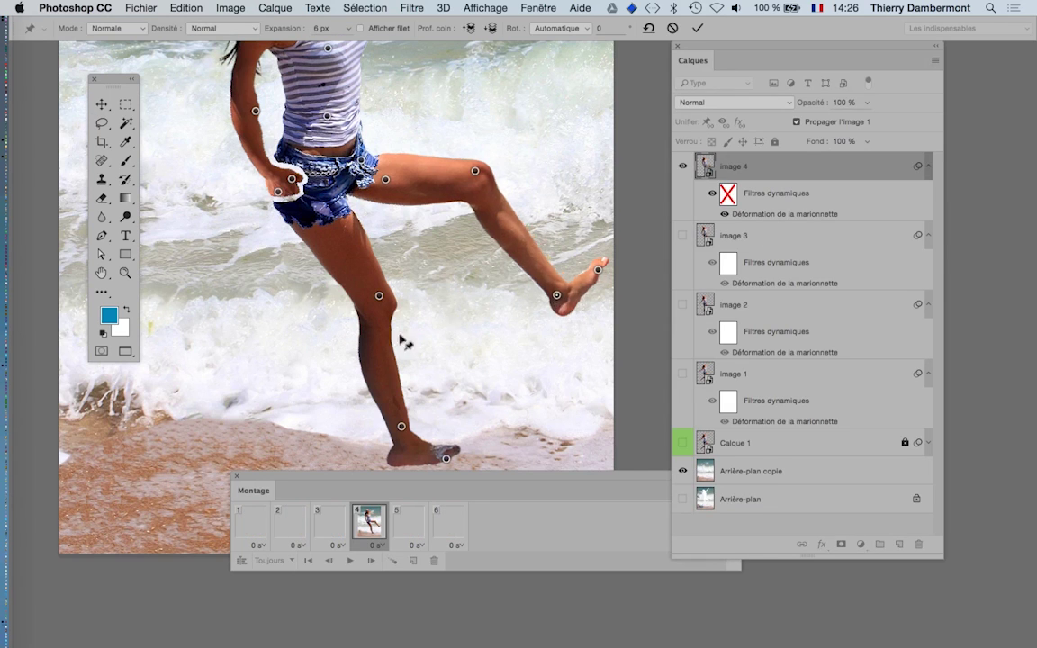
left_click_drag(563, 294, 234, 411)
left_click_drag(475, 172, 381, 287)
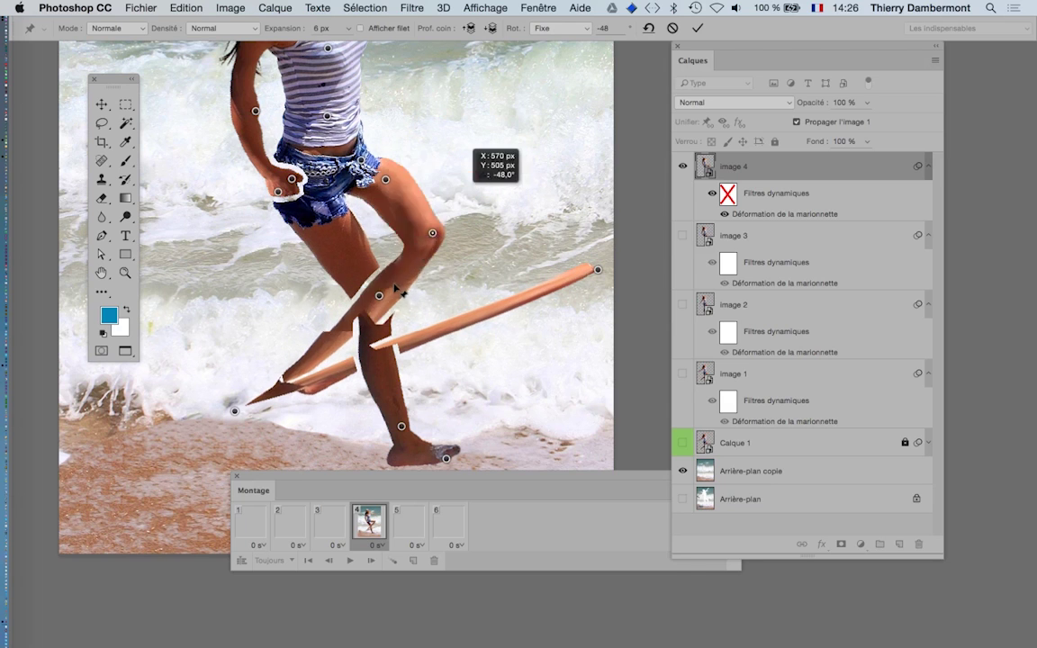
left_click_drag(387, 181, 371, 198)
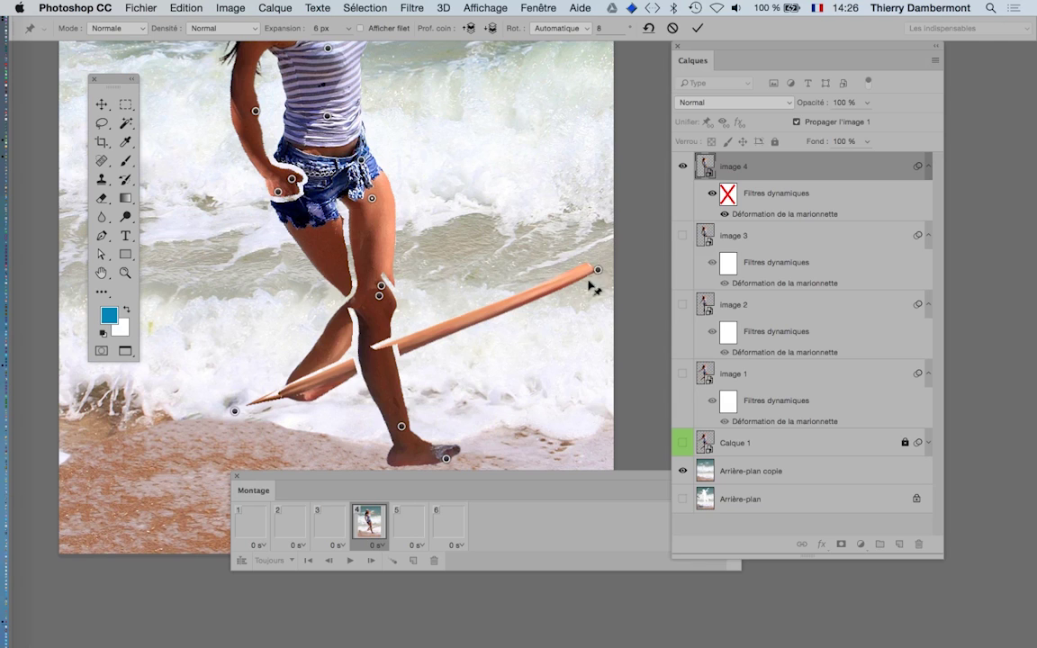
mouse_move(597, 267)
left_mouse_down()
mouse_move(252, 436)
mouse_move(261, 441)
left_mouse_up()
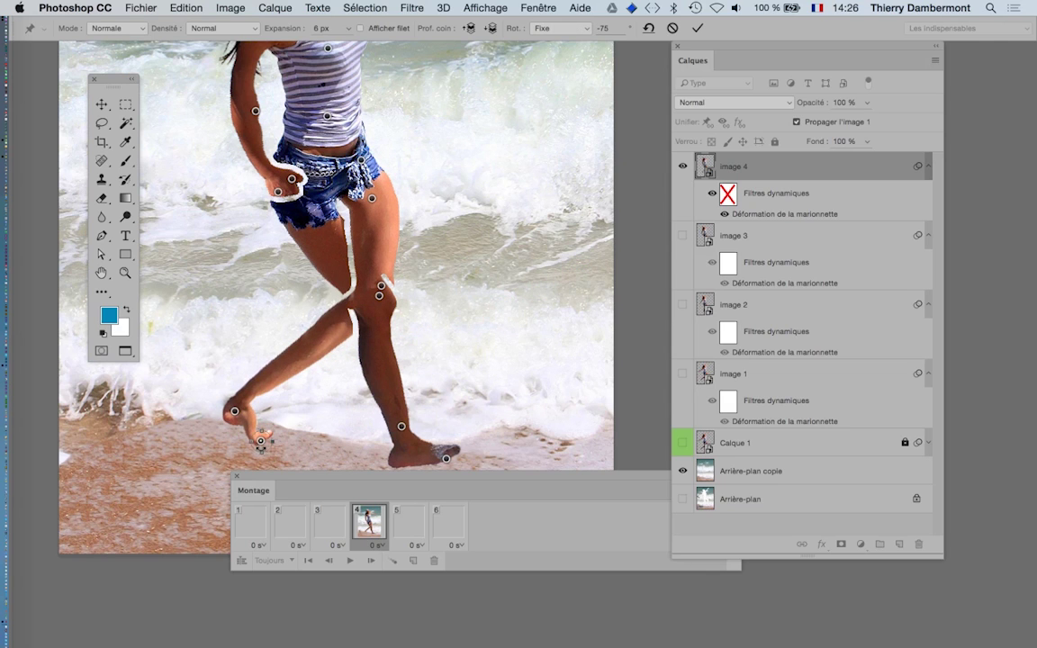
Refine the rear foot angle, knee and thigh pins, then commit the warp.
mouse_move(260, 441)
left_mouse_down()
mouse_move(236, 421)
mouse_move(273, 392)
left_mouse_up()
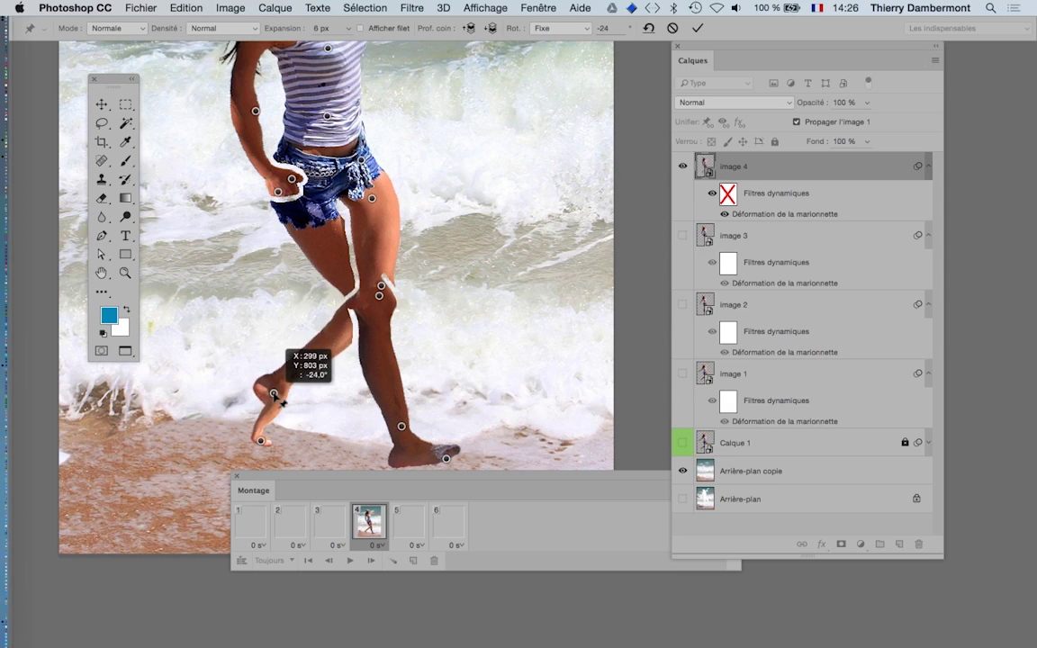
left_click_drag(261, 442, 279, 433)
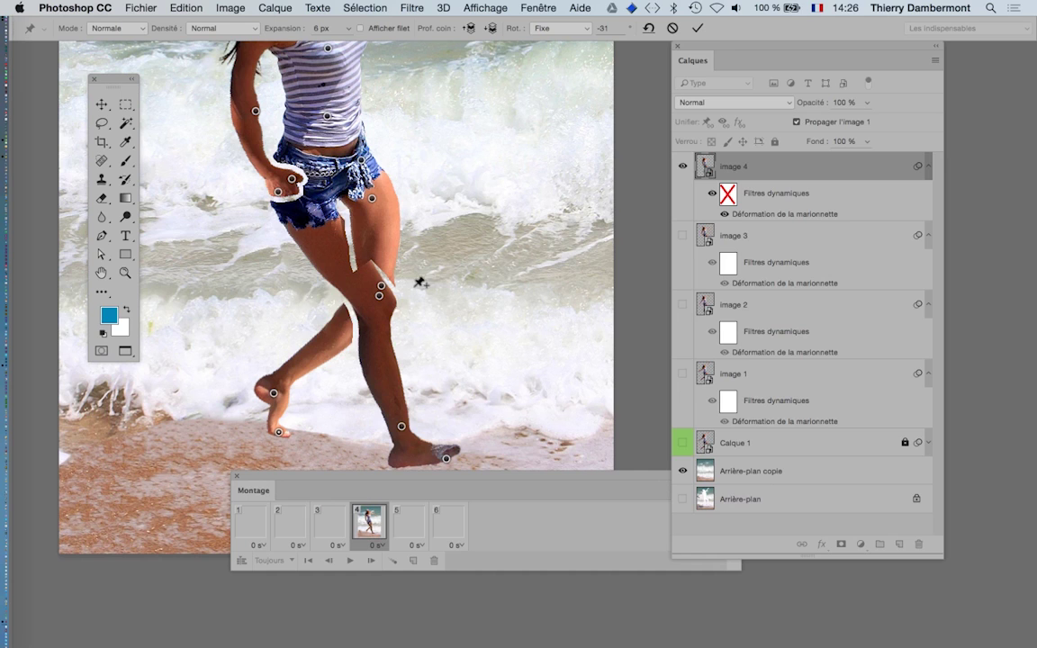
left_click_drag(385, 289, 400, 292)
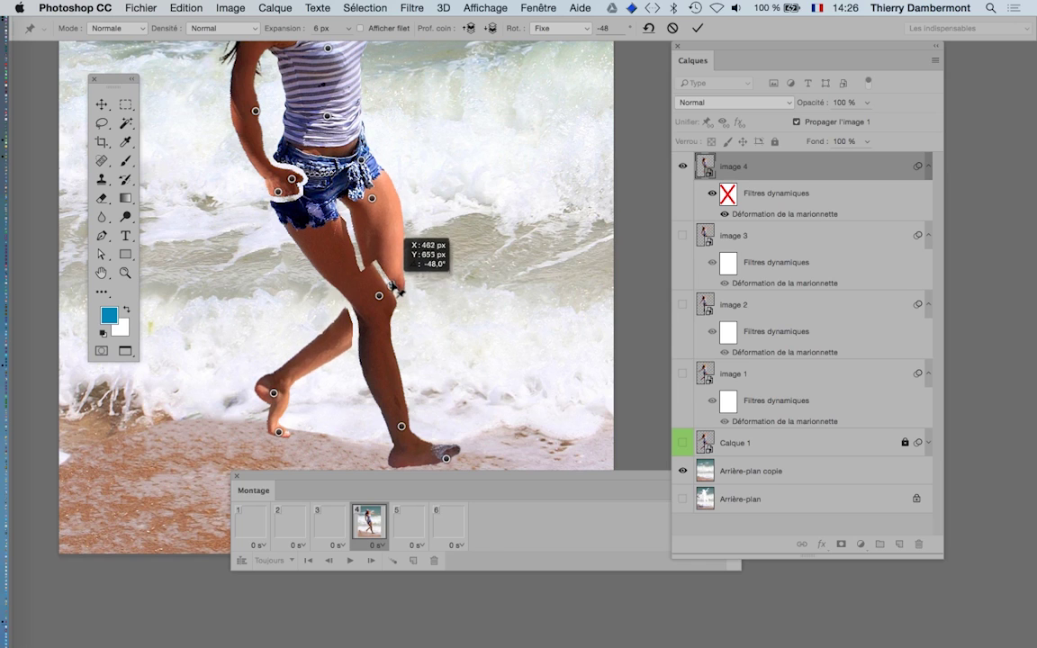
left_click_drag(400, 290, 397, 291)
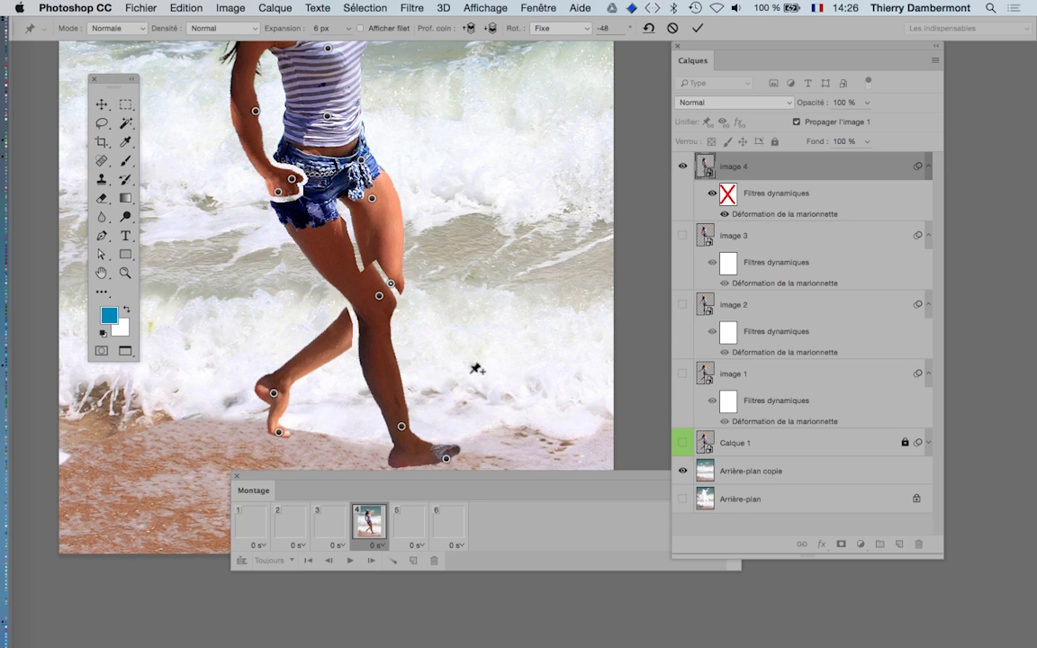
left_click_drag(370, 200, 364, 205)
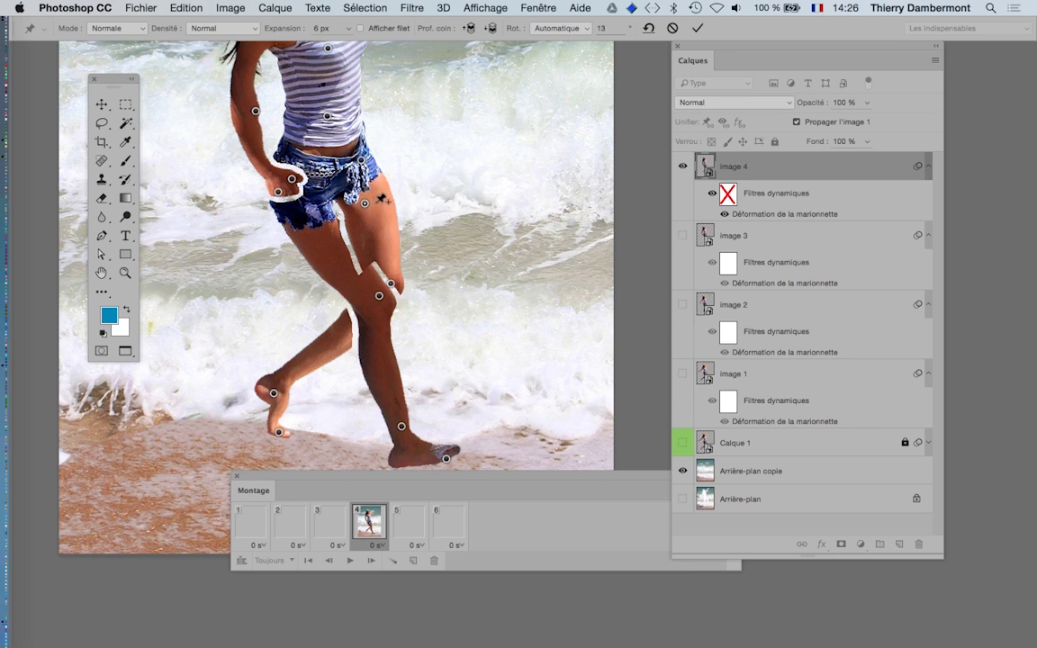
left_click(697, 29)
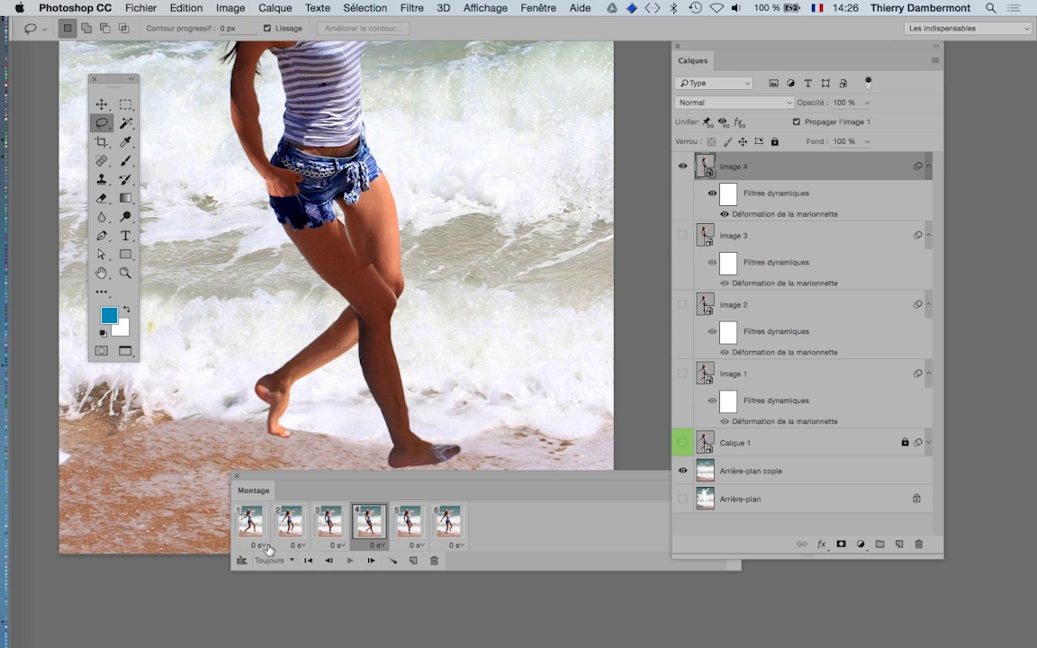
Zoom out, play and stop the six-frame jump loop twice, then show frame 2.
key("super+minus")
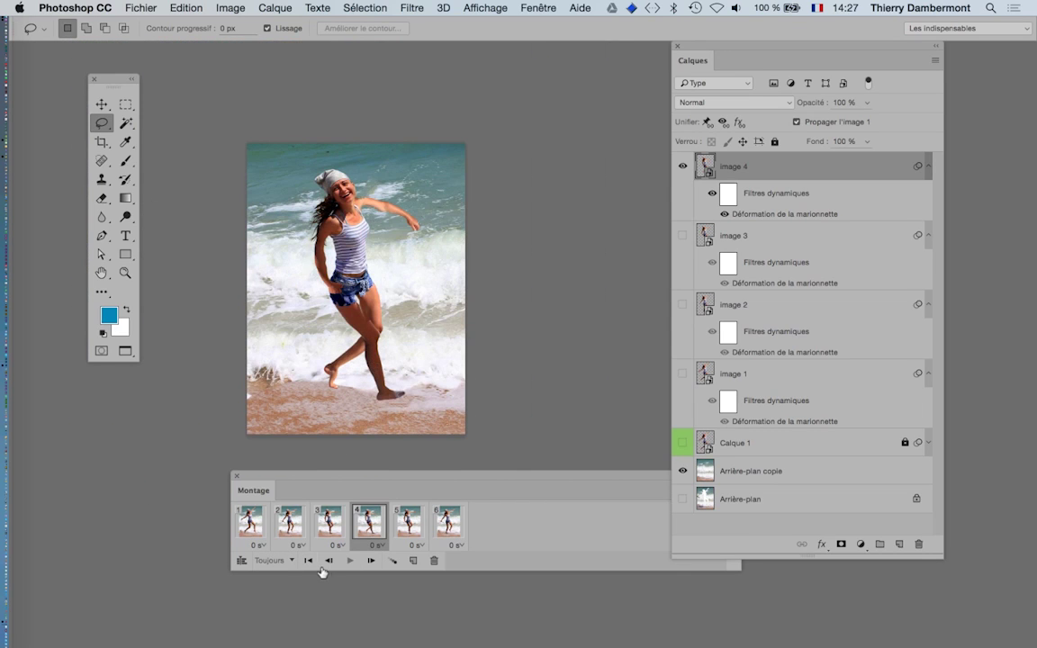
left_click(308, 560)
left_click(349, 560)
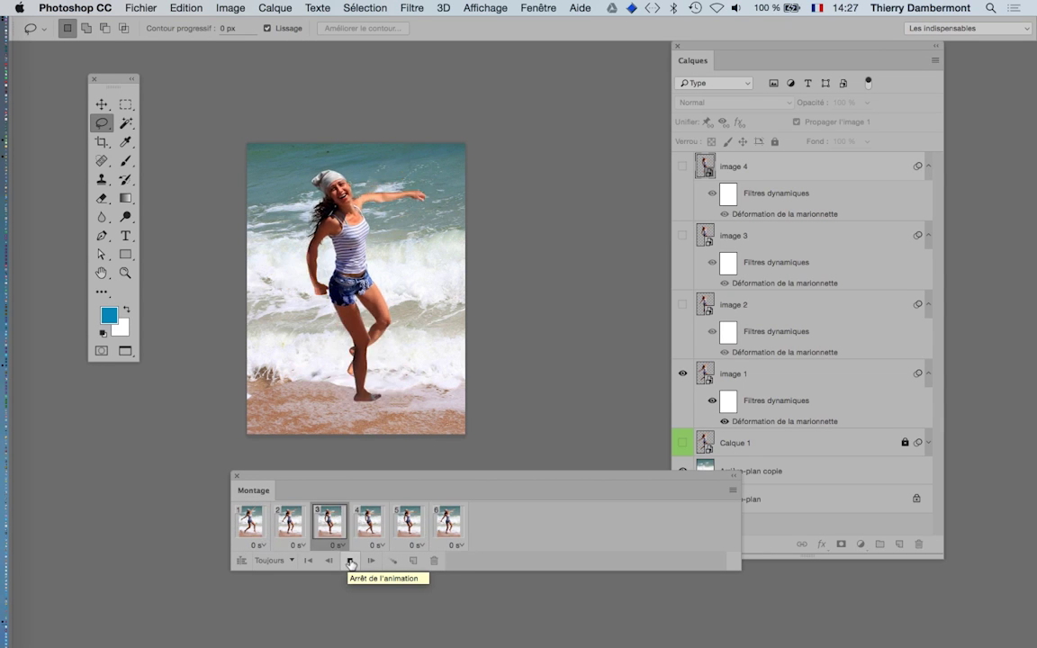
left_click(350, 561)
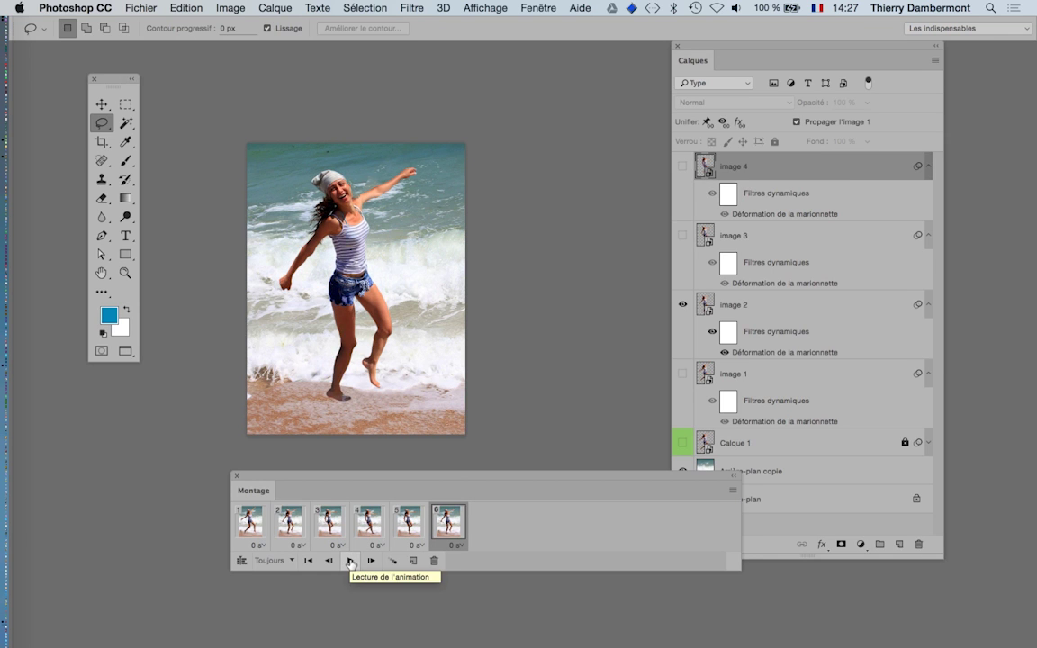
left_click(351, 562)
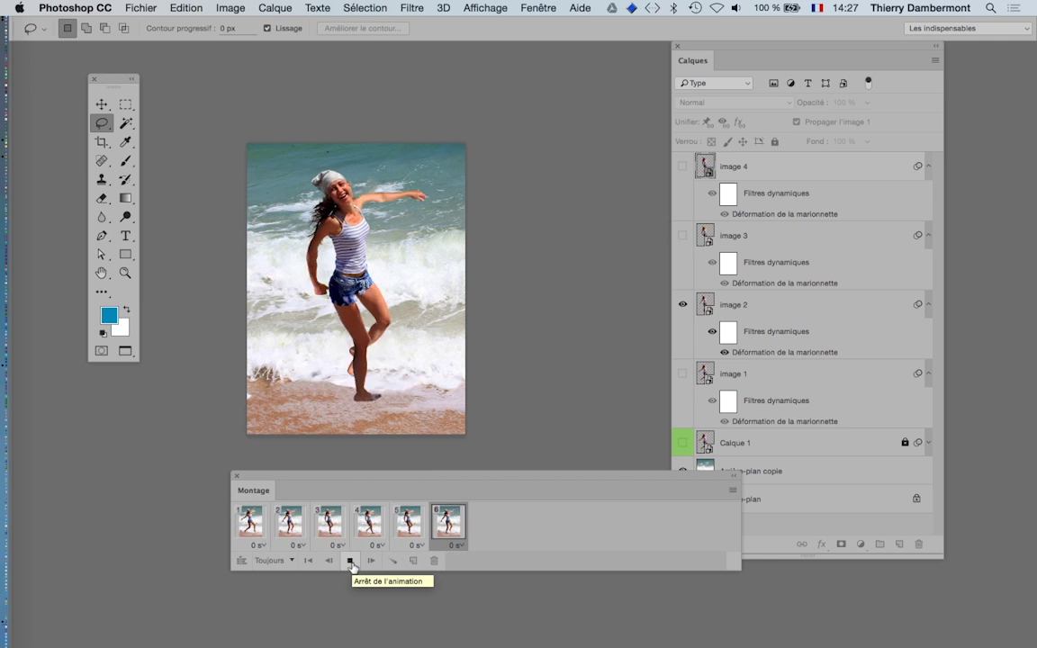
left_click(350, 562)
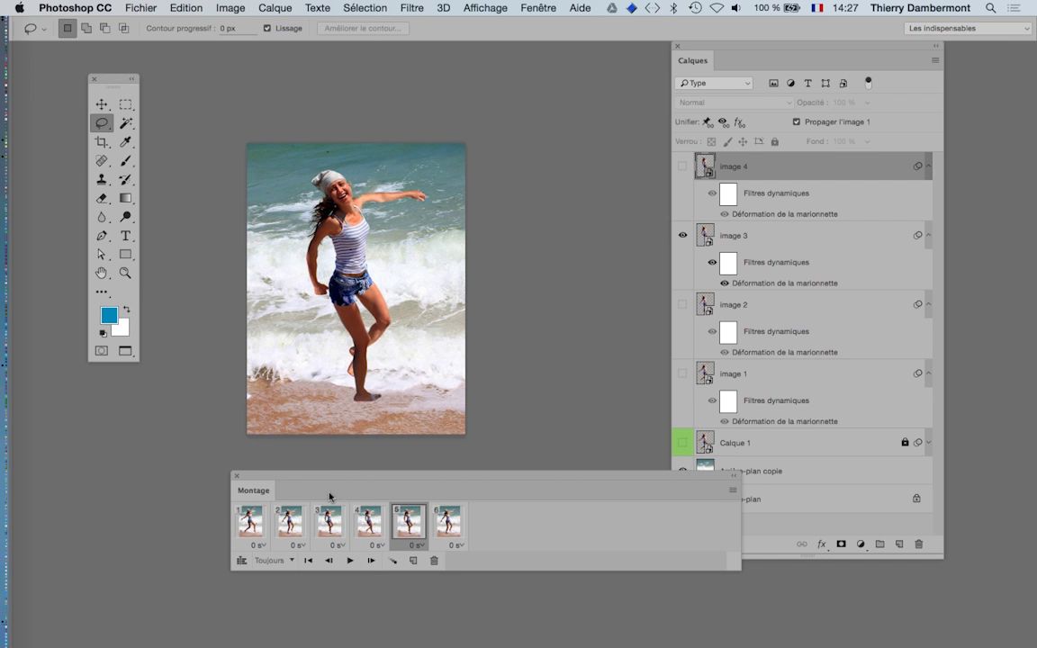
left_click(250, 520)
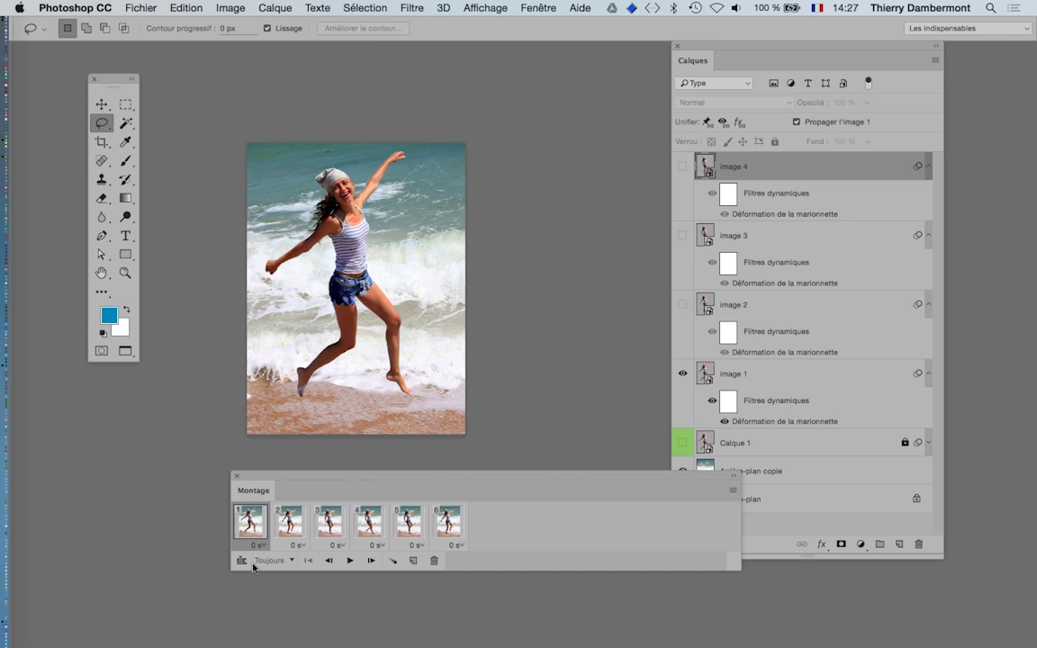
left_click(289, 520)
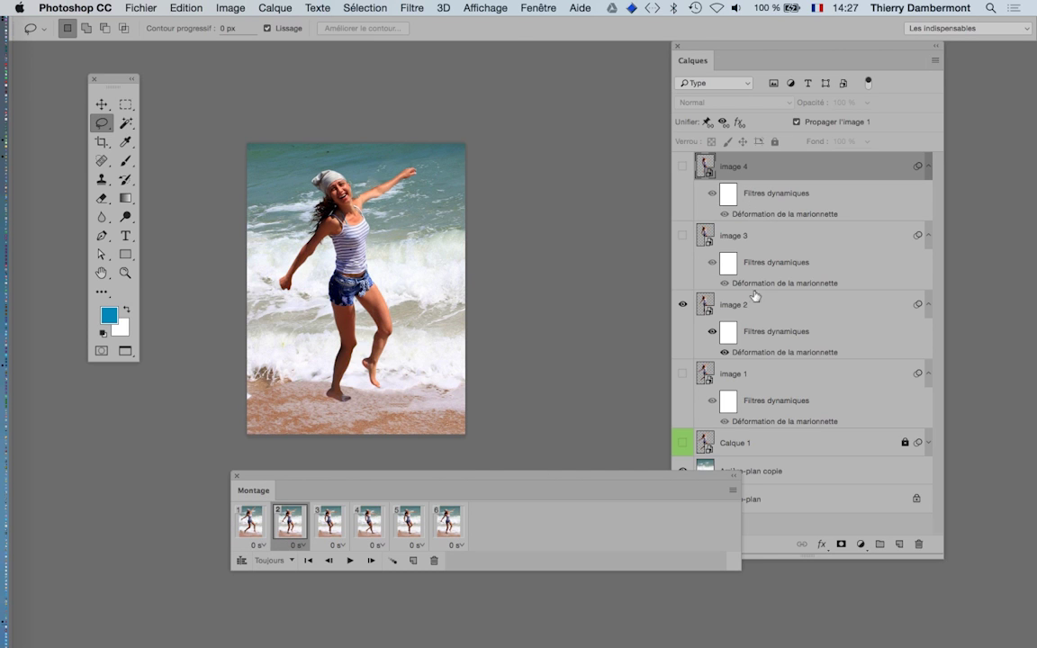
Rotate the planted foot in Image 2's Puppet Warp, commit it, and display frame 3.
double_click(748, 352)
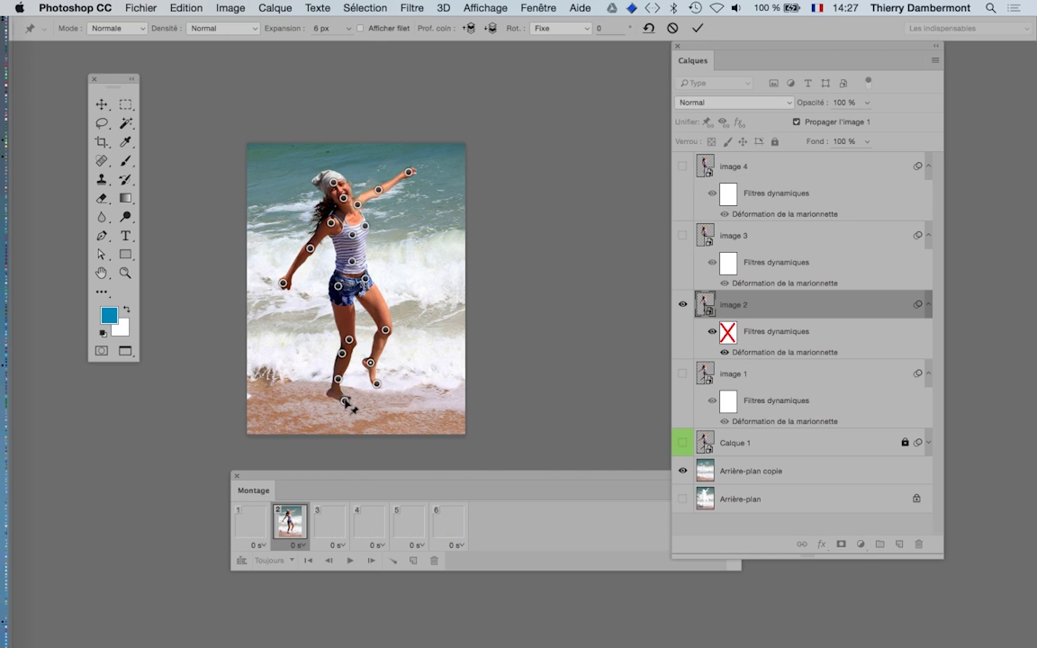
scroll(345, 402, "up", 2)
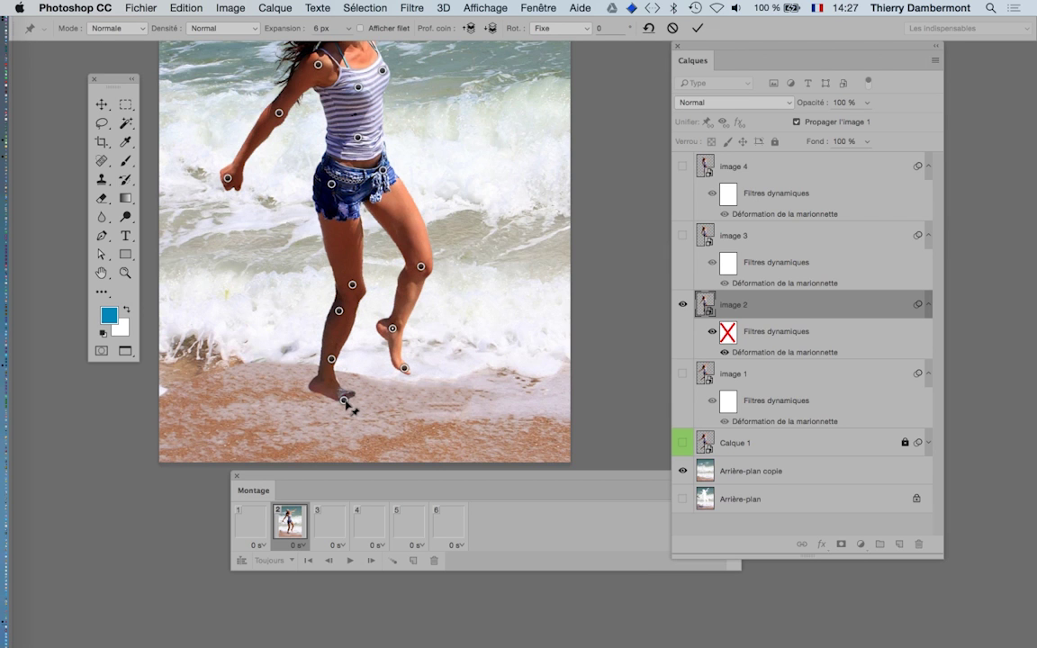
left_click_drag(345, 403, 317, 373)
left_click(697, 30)
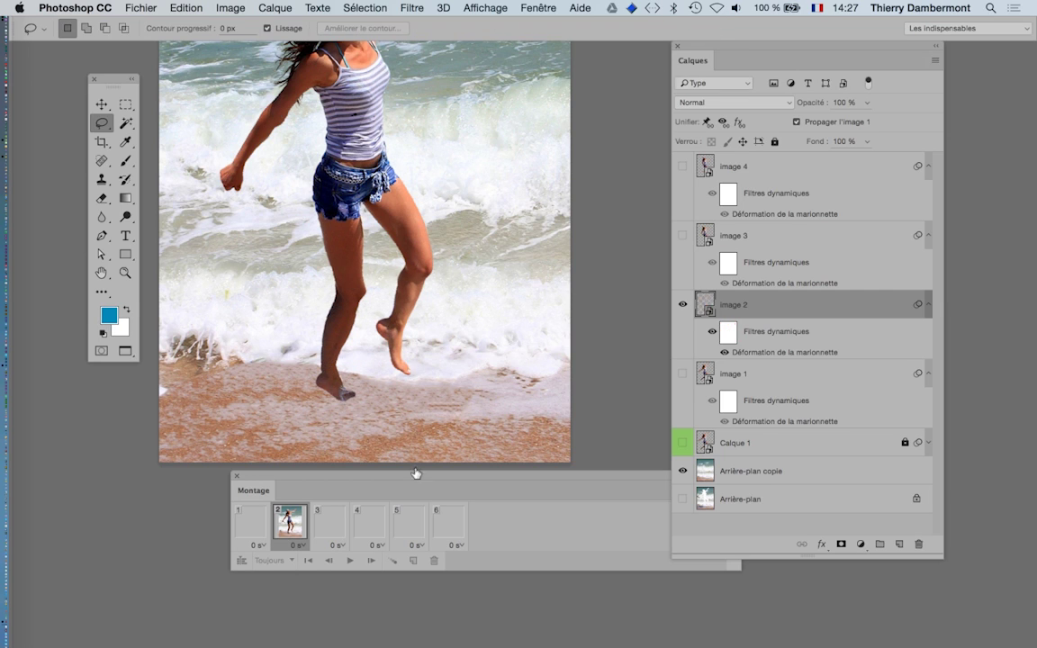
left_click(339, 528)
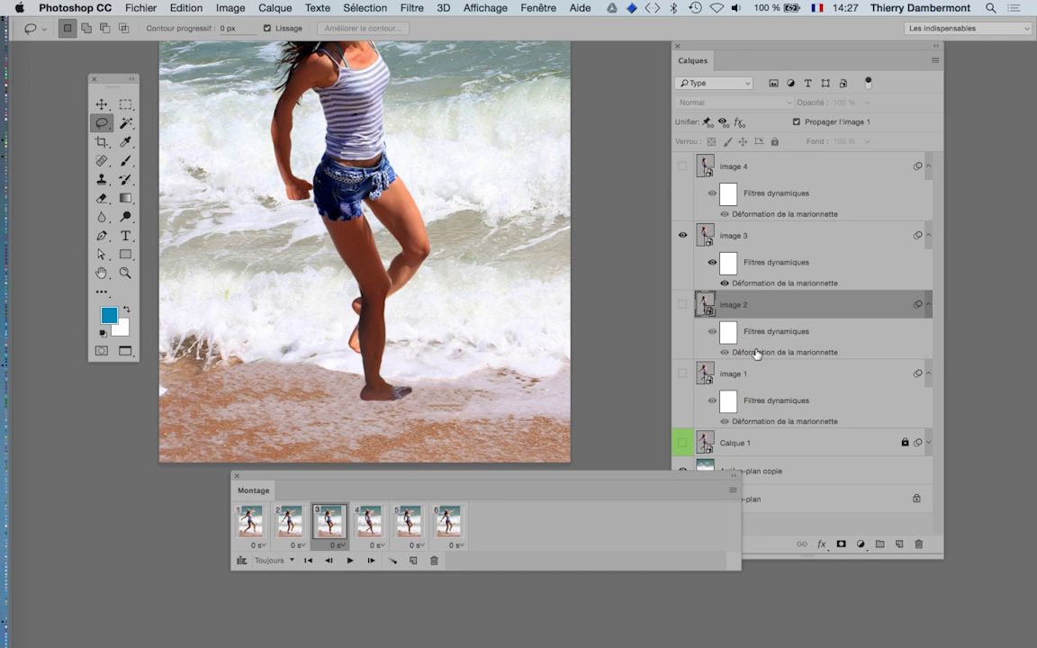
Re-angle Image 3's planted foot with Puppet Warp, commit, and display frame 4.
double_click(759, 283)
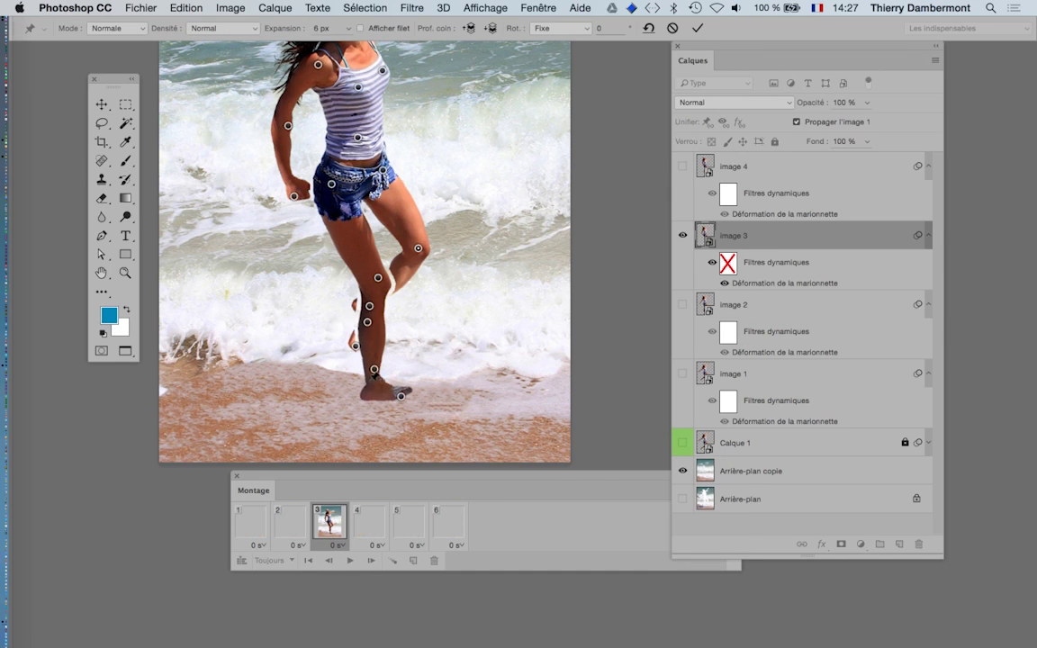
mouse_move(379, 376)
left_mouse_down()
mouse_move(412, 387)
mouse_move(385, 384)
left_mouse_up()
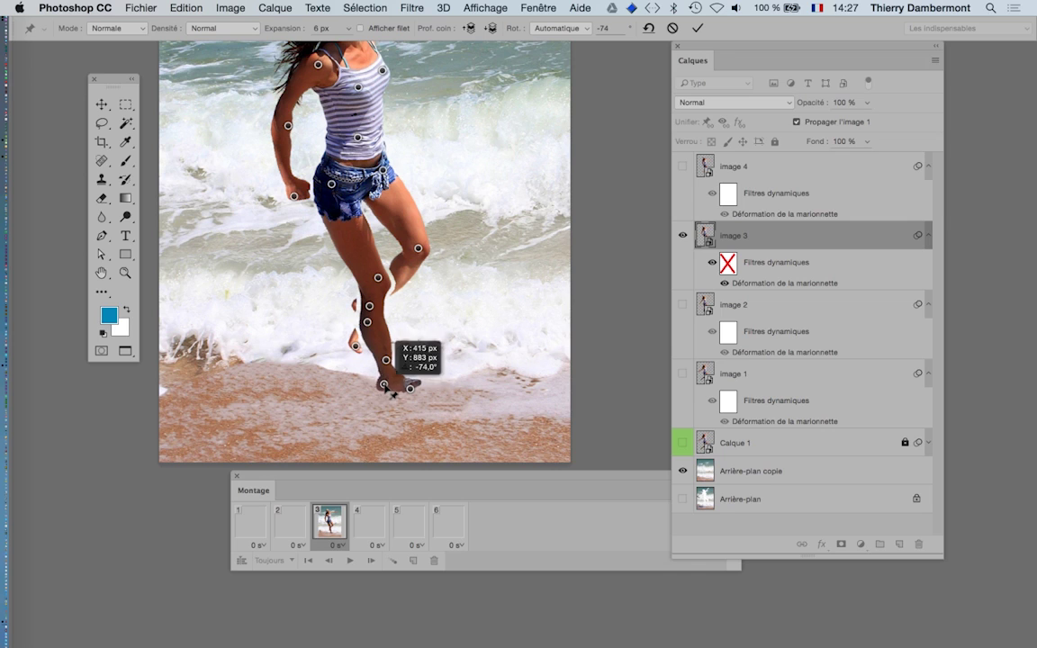
left_click(697, 28)
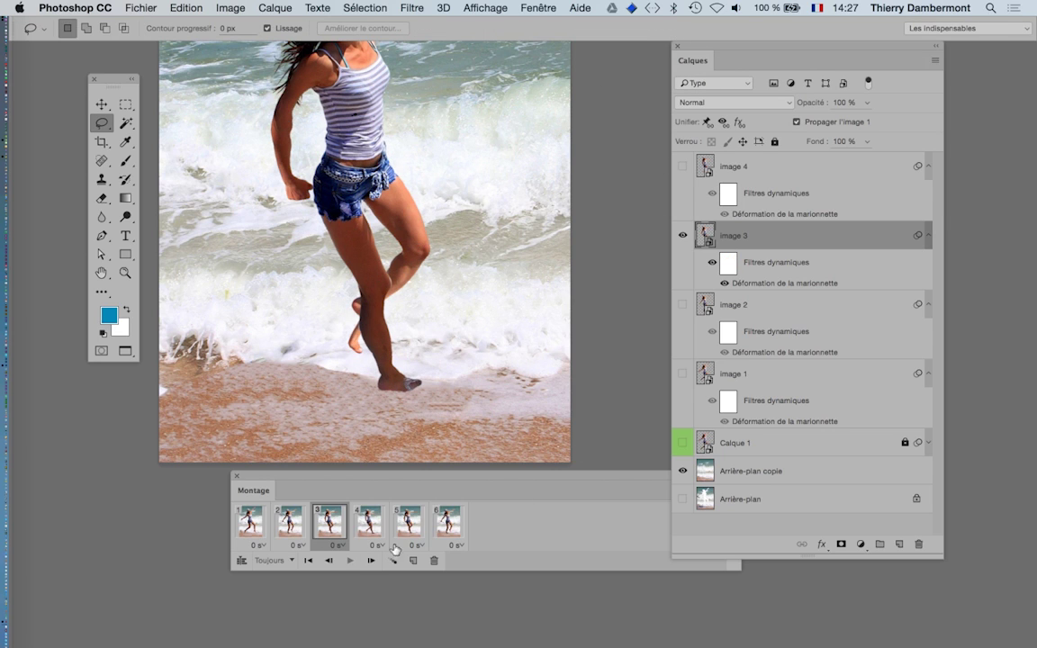
left_click(370, 522)
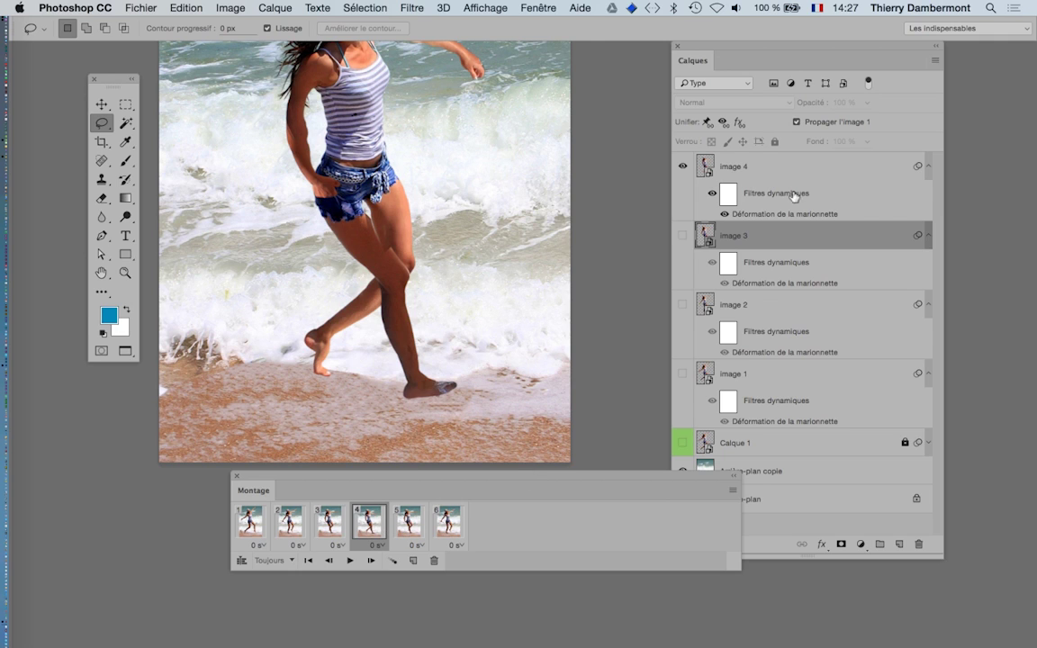
Reposition and lift Image 4's back foot in Puppet Warp, commit, and start playback.
double_click(752, 214)
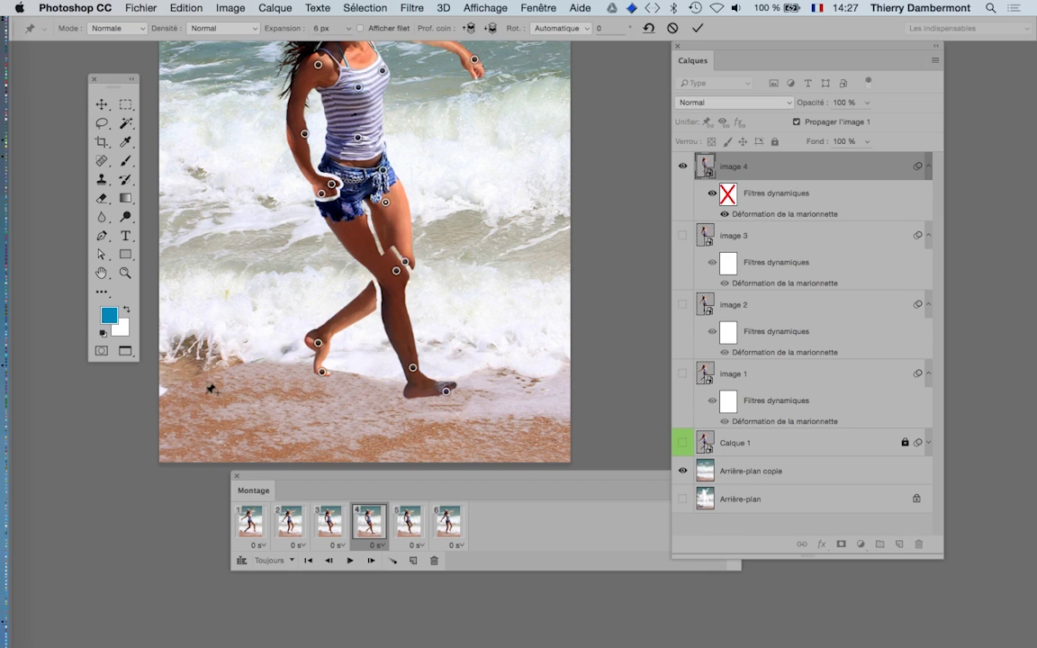
left_click_drag(324, 376, 344, 369)
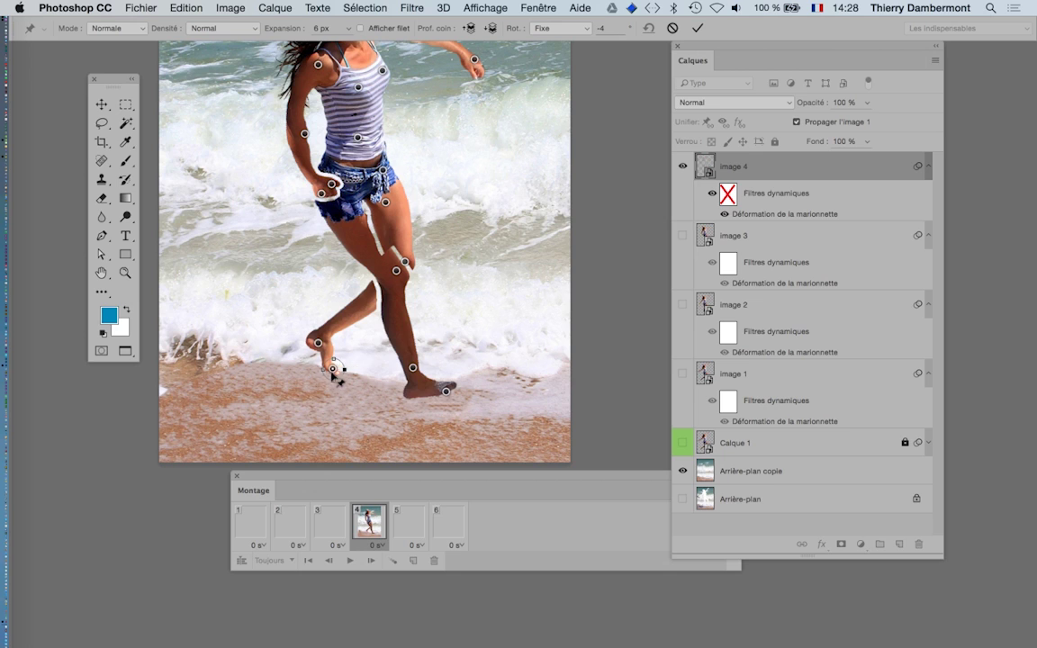
mouse_move(344, 369)
left_mouse_down()
mouse_move(325, 357)
mouse_move(333, 365)
left_mouse_up()
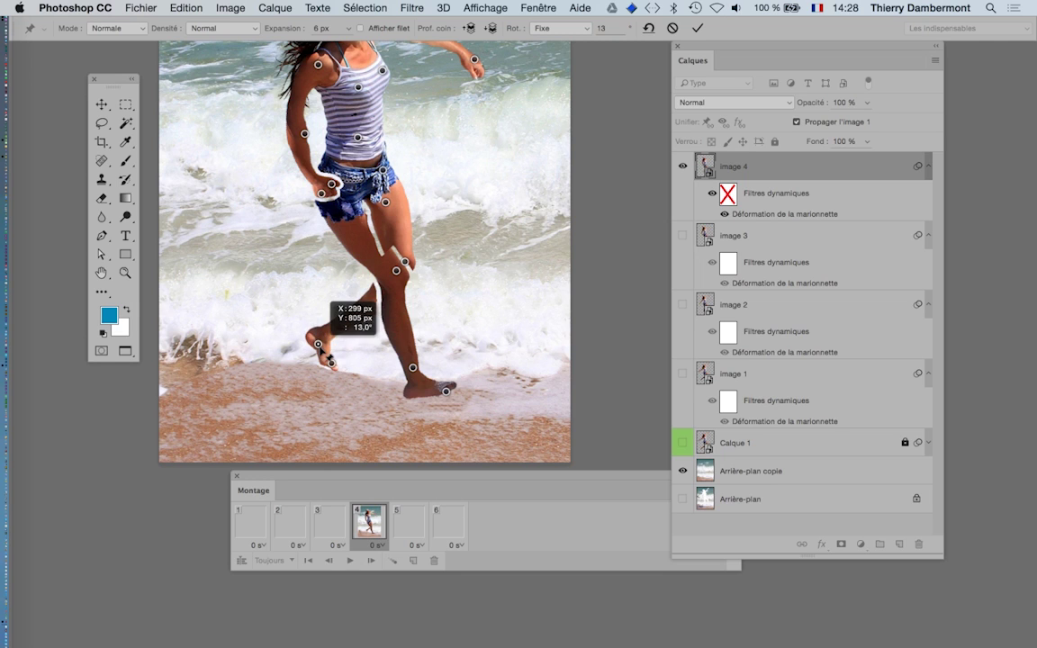
left_click(696, 28)
left_click(307, 560)
left_click(350, 560)
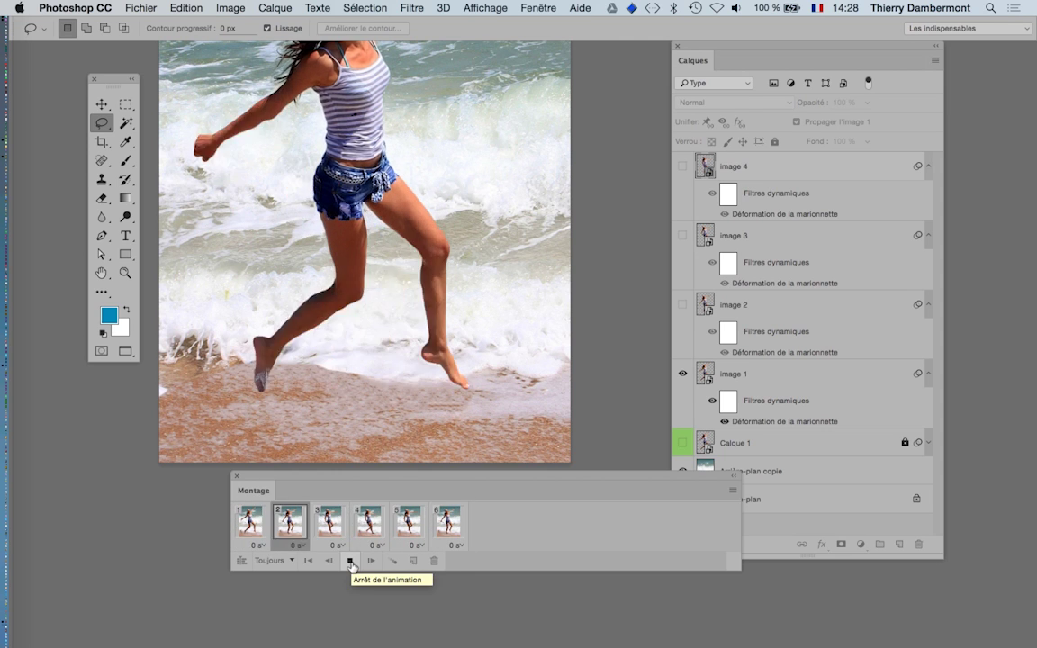
Stop playback, step through frames 1 to 3, and reopen Puppet Warp on Image 3.
left_click(350, 560)
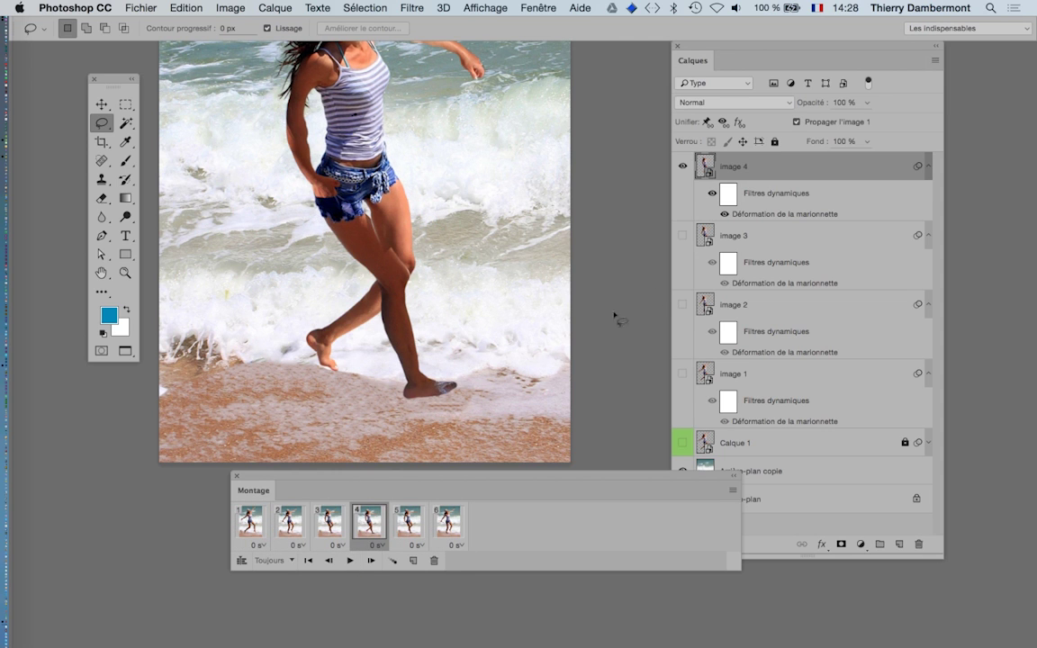
left_click(253, 525)
left_click(287, 525)
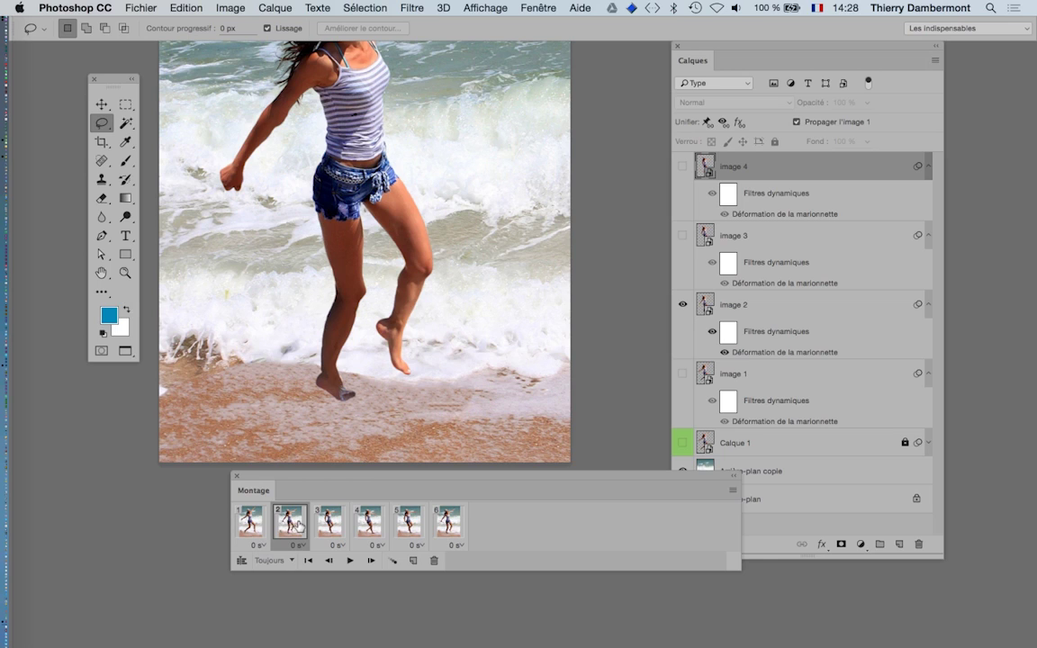
left_click(330, 525)
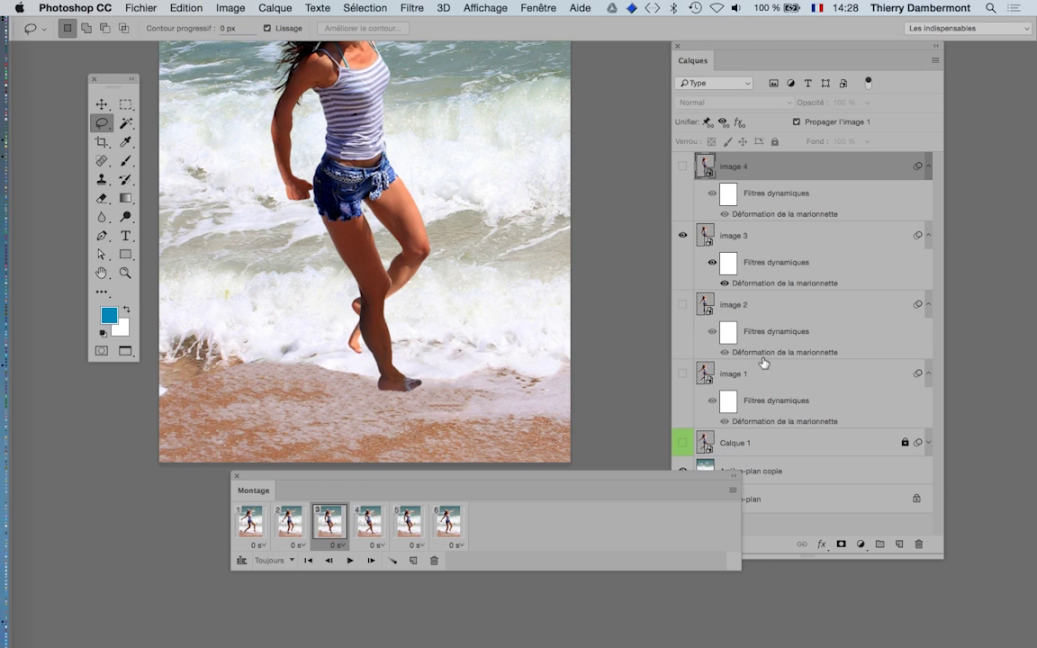
double_click(775, 283)
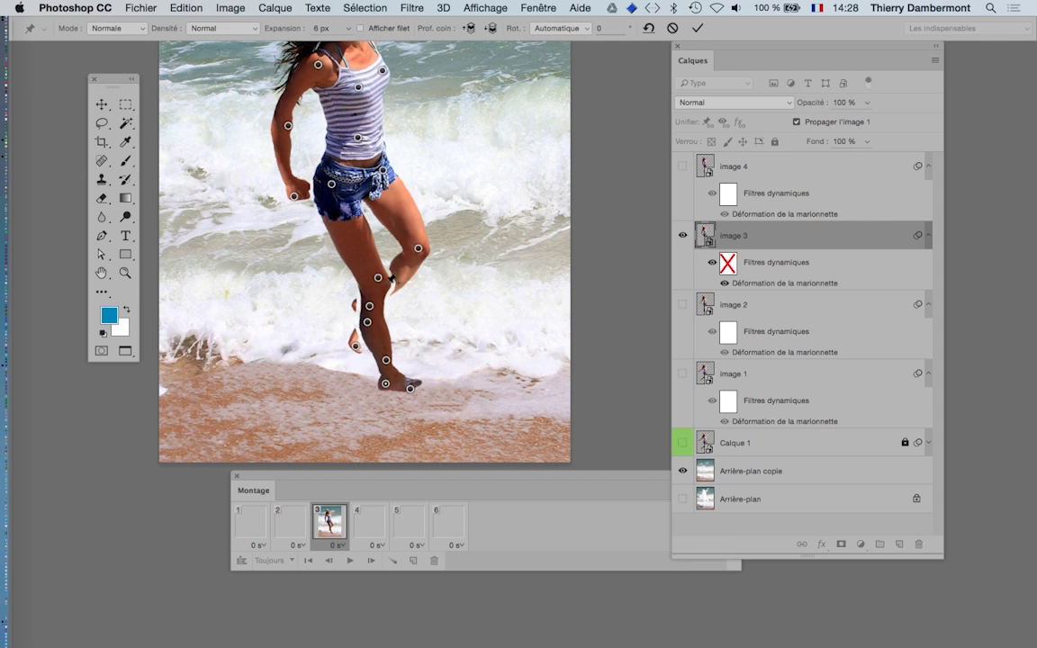
Swing Image 3's bent lower leg and foot down-left, lower the raised knee, and commit.
left_click_drag(359, 348, 337, 368)
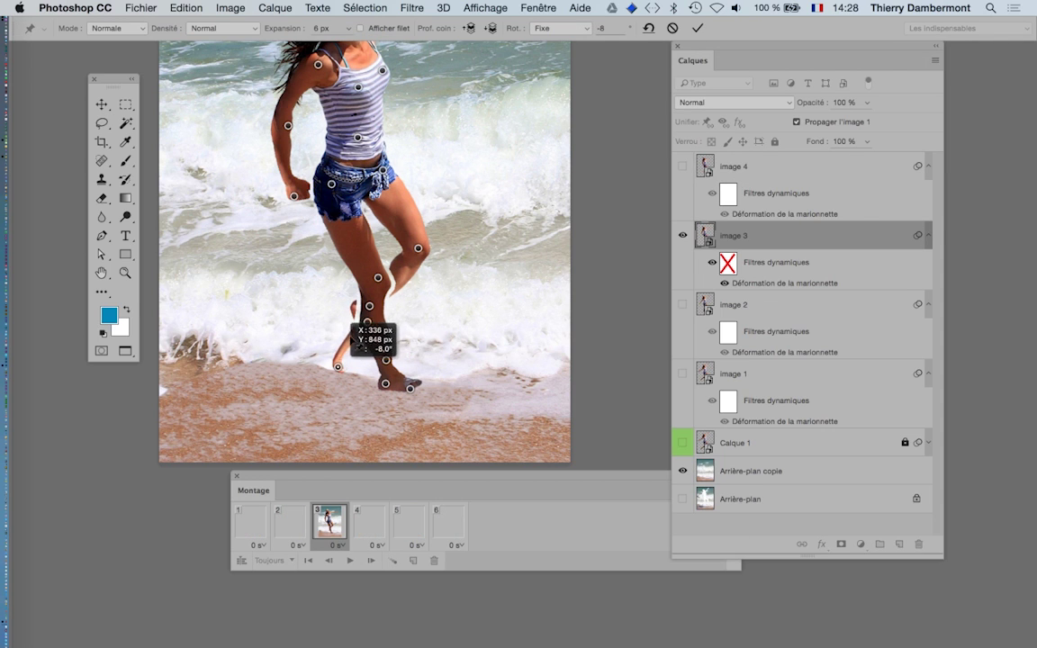
left_click_drag(369, 315, 340, 330)
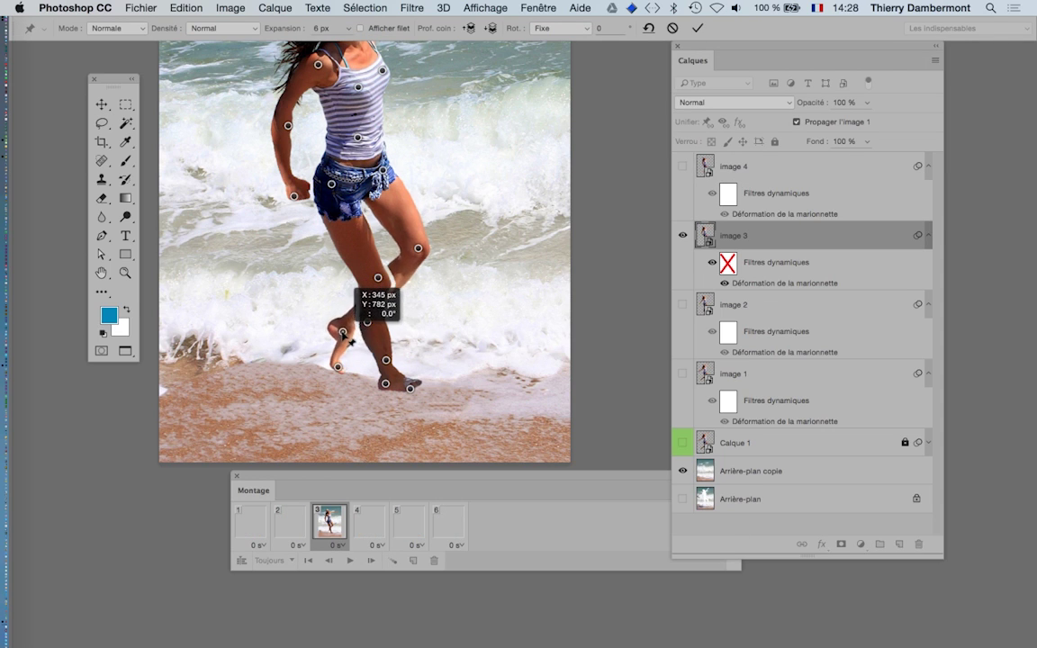
left_click(342, 366)
mouse_move(351, 371)
left_mouse_down()
mouse_move(346, 361)
mouse_move(353, 370)
left_mouse_up()
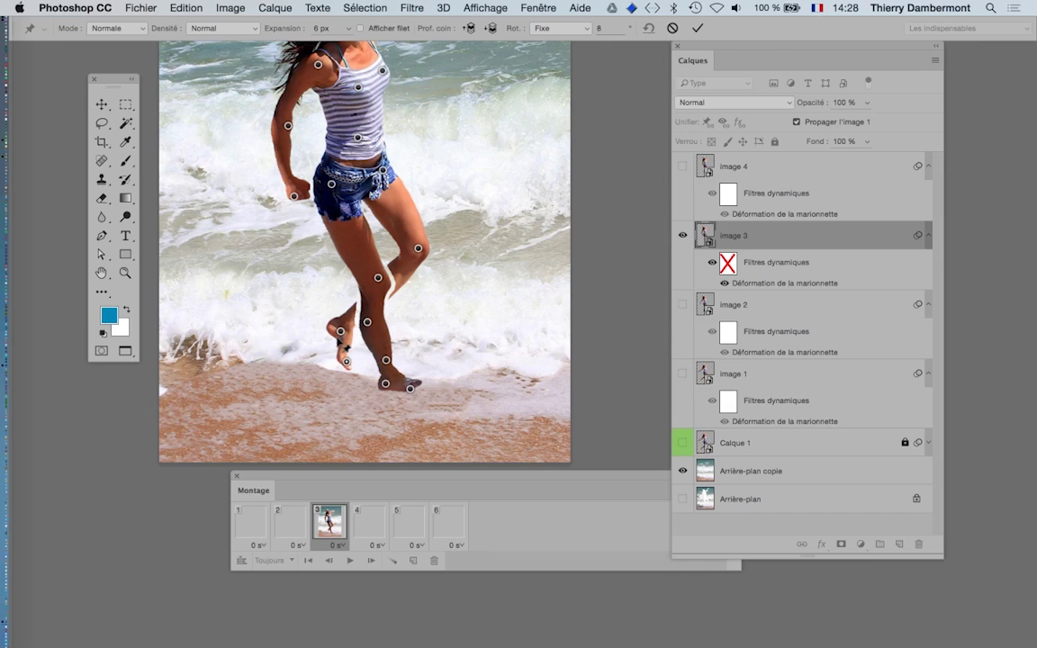
left_click_drag(345, 345, 359, 322)
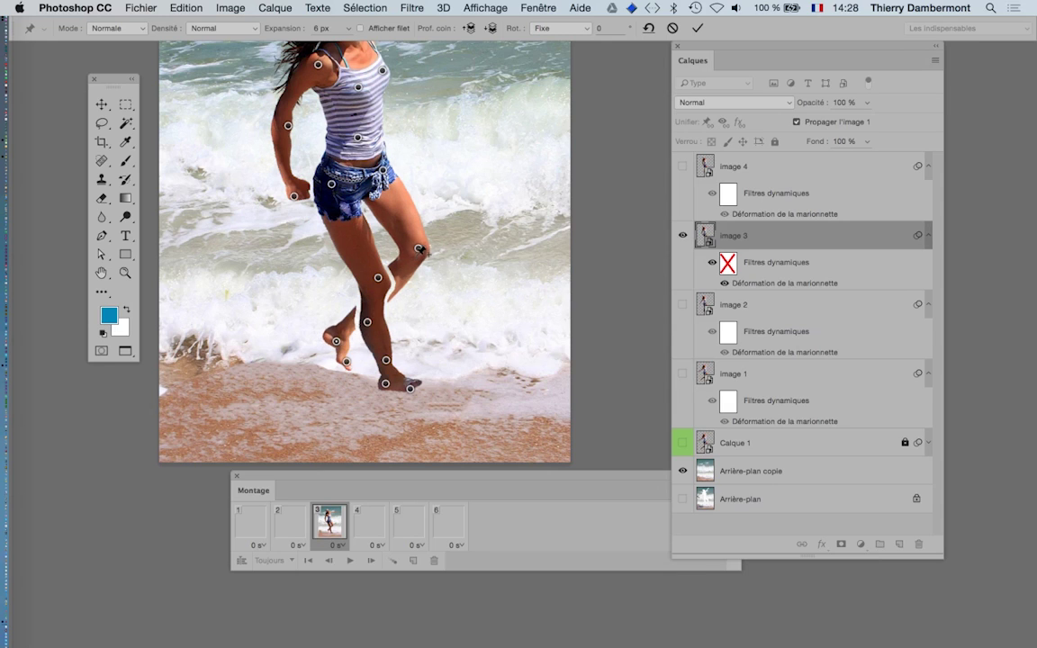
left_click_drag(418, 250, 412, 265)
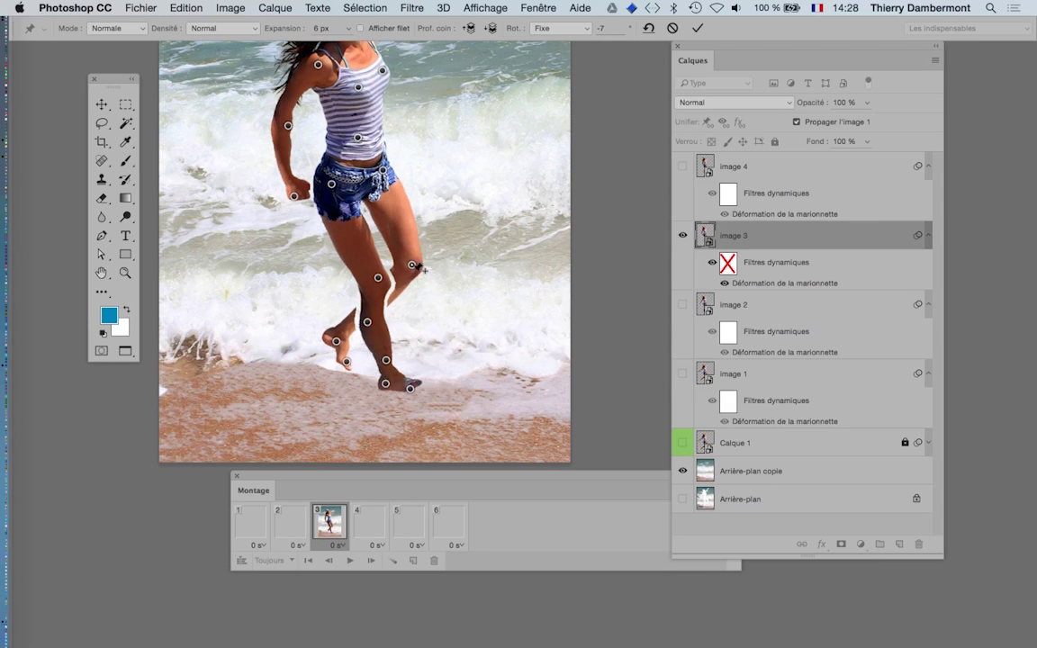
key("Return")
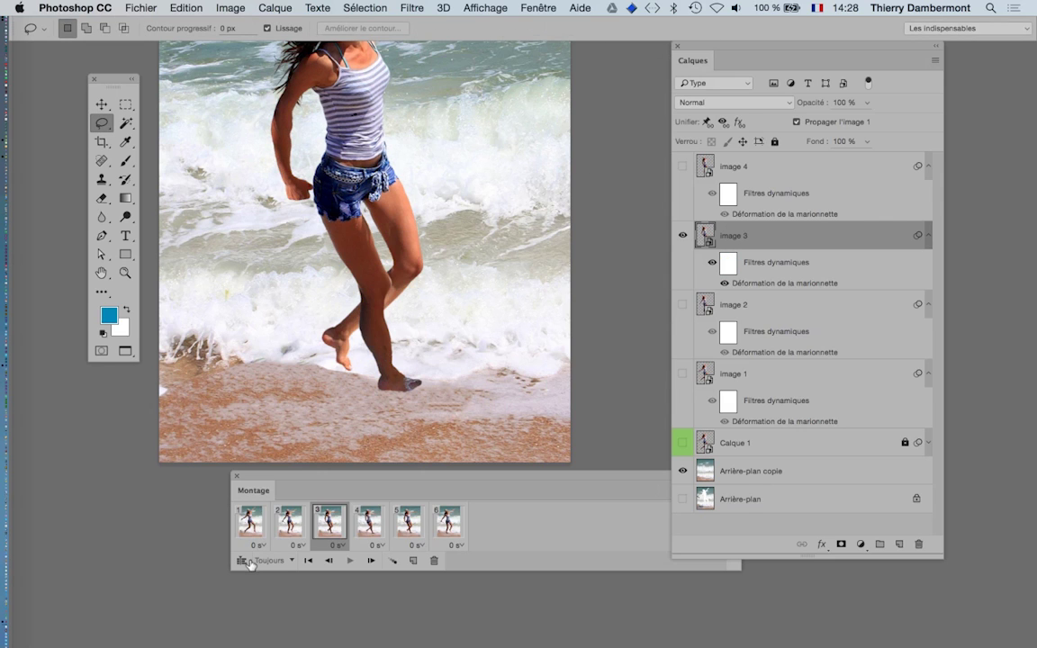
Replay the six-frame loop from frame 1 and stop it.
left_click(250, 520)
left_click(349, 561)
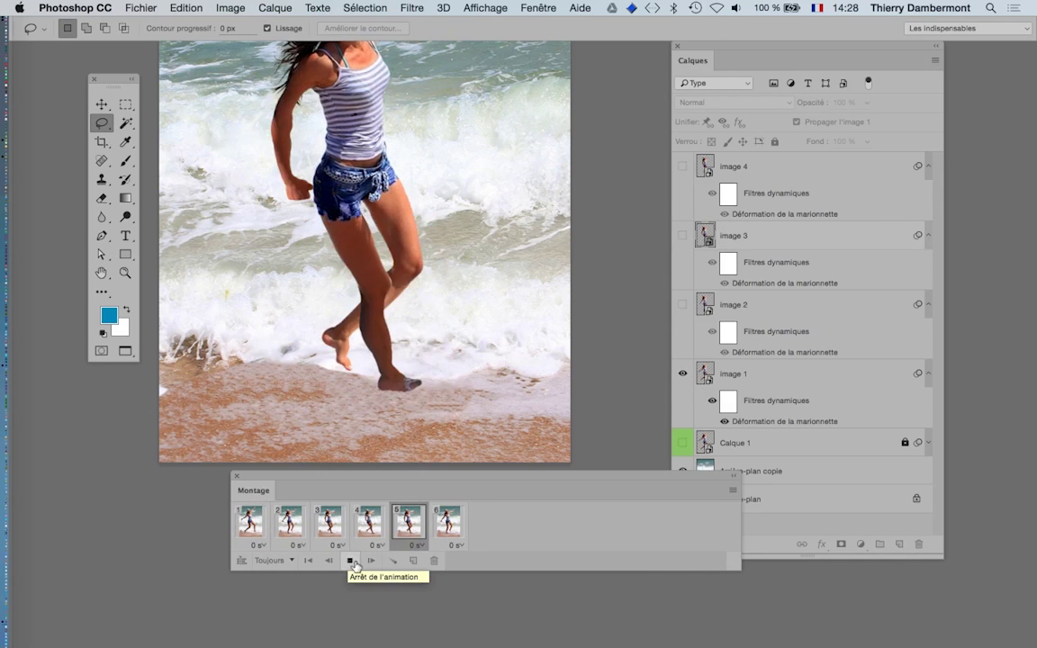
left_click(351, 561)
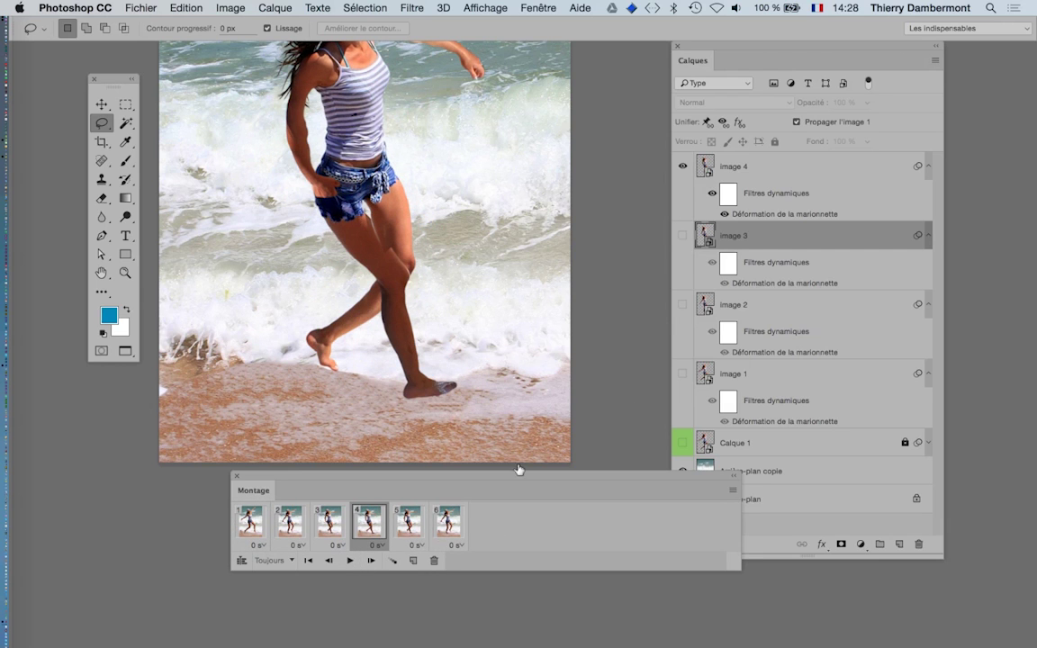
Move and rotate Image 4's back foot, knee and toe pins, then commit the Puppet Warp.
double_click(758, 214)
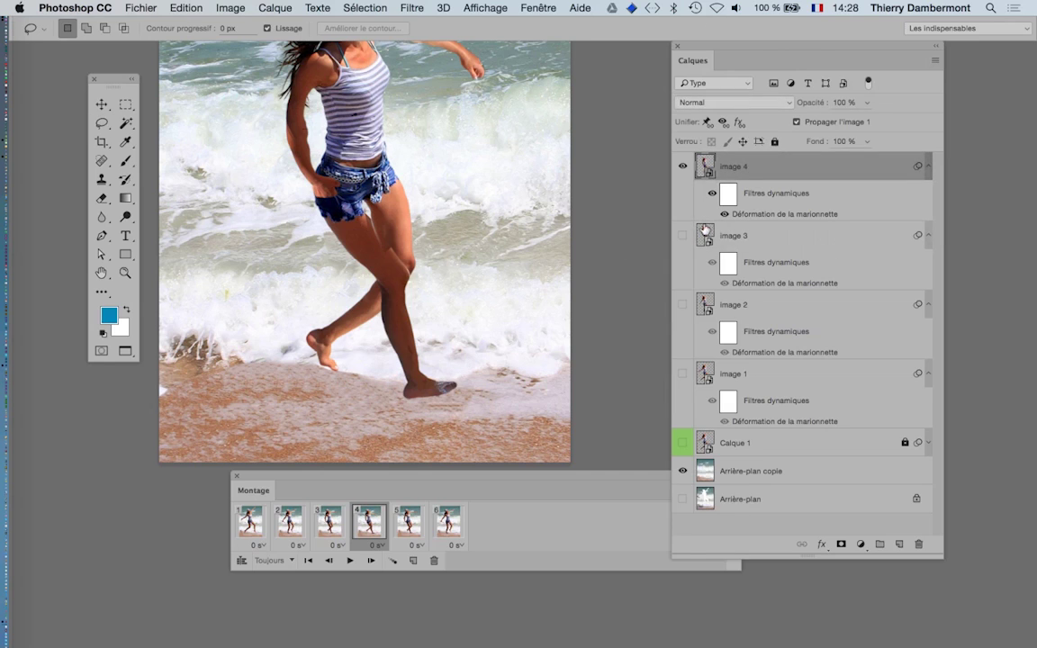
left_click_drag(326, 356, 337, 376)
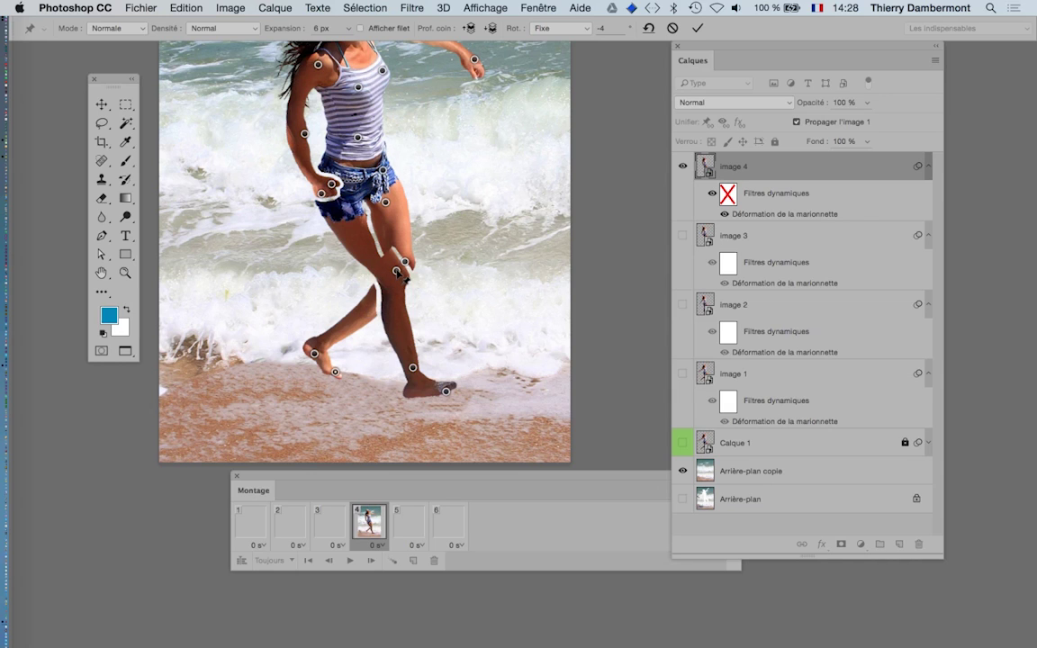
left_click_drag(393, 274, 414, 268)
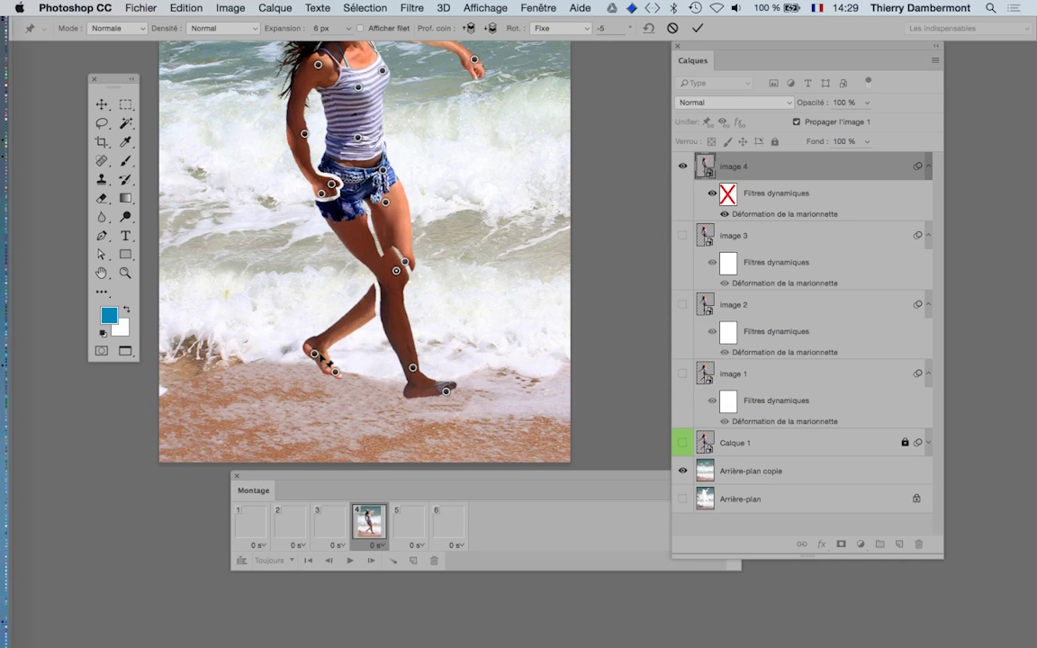
left_click_drag(318, 358, 329, 359)
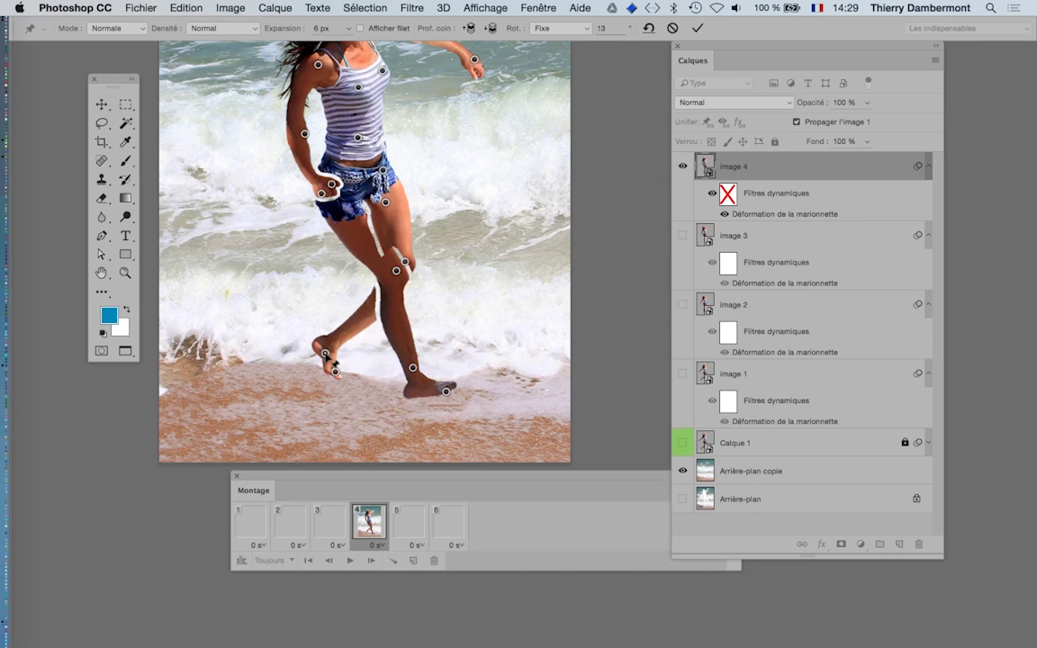
mouse_move(332, 353)
left_mouse_down()
mouse_move(342, 384)
mouse_move(343, 375)
left_mouse_up()
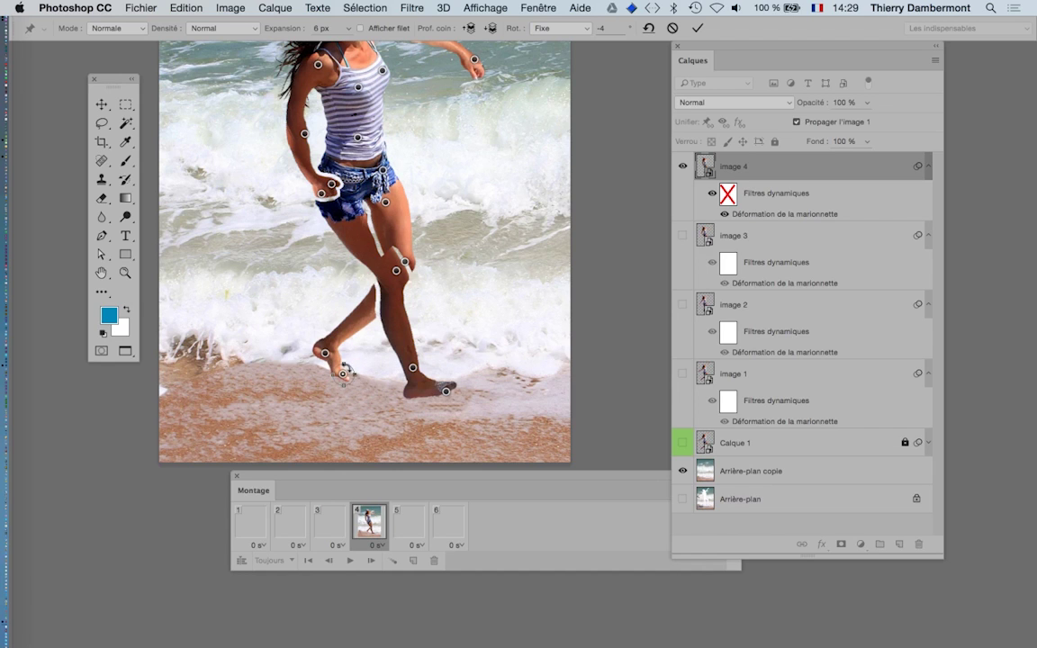
left_click_drag(344, 374, 364, 351)
left_click(696, 28)
Play the animation from frame 1 and stop it.
left_click(249, 536)
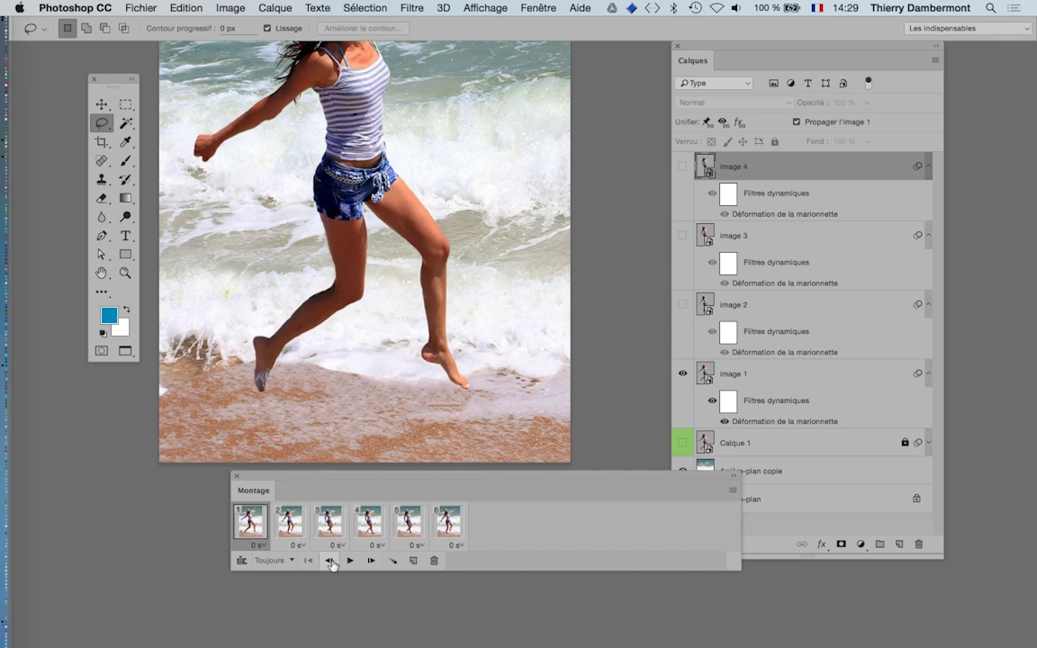
left_click(350, 560)
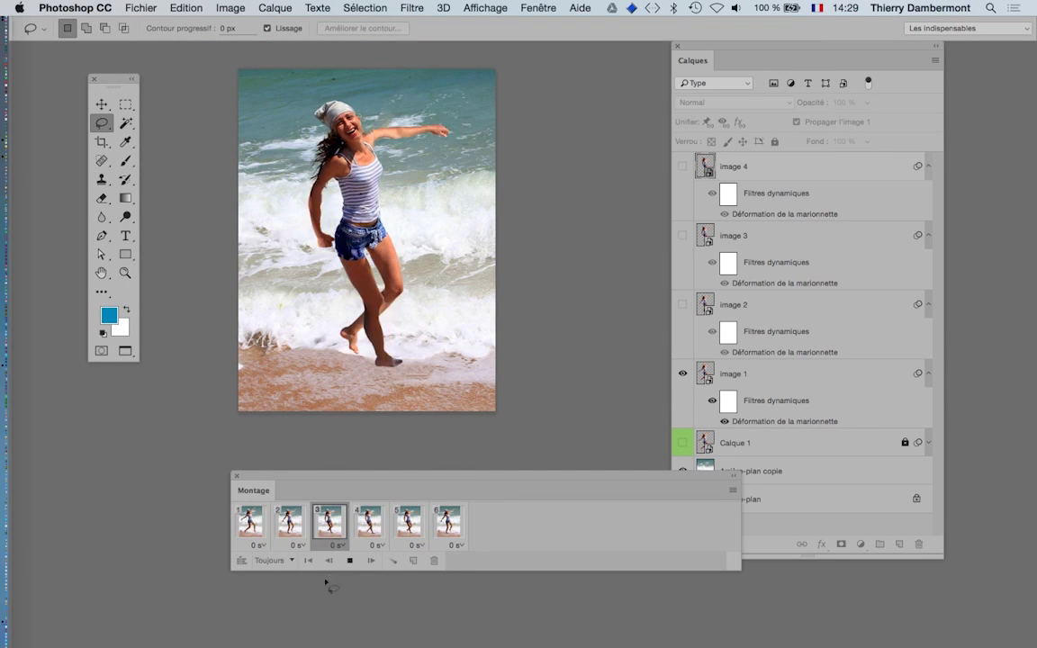
left_click(349, 560)
Save the document as Happy-Girl-11.psd in the puppet folder.
left_click(142, 8)
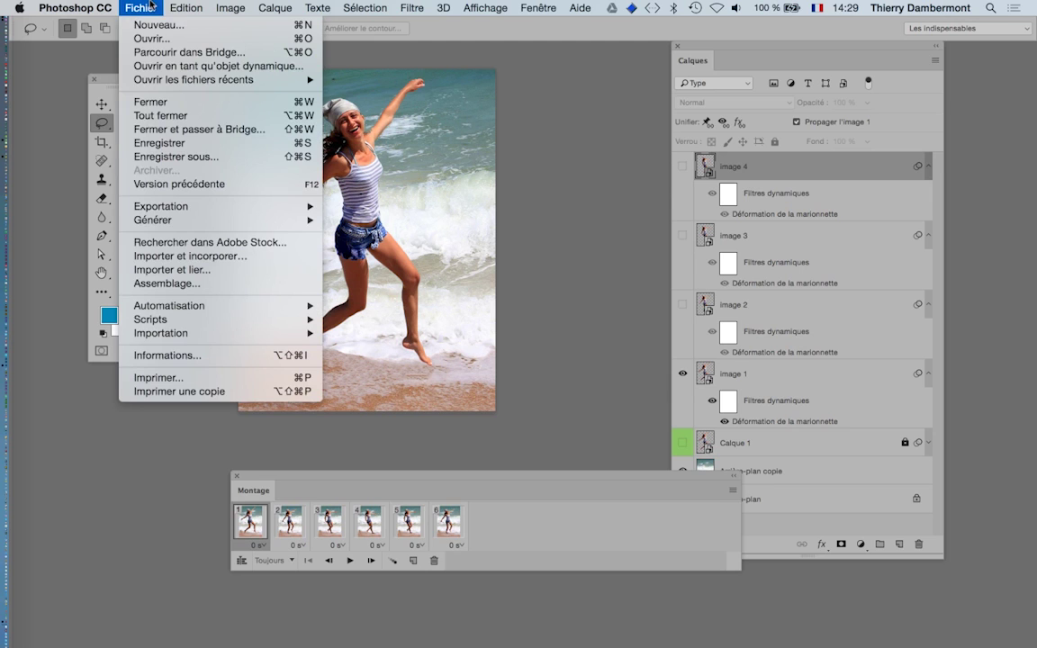
left_click(160, 156)
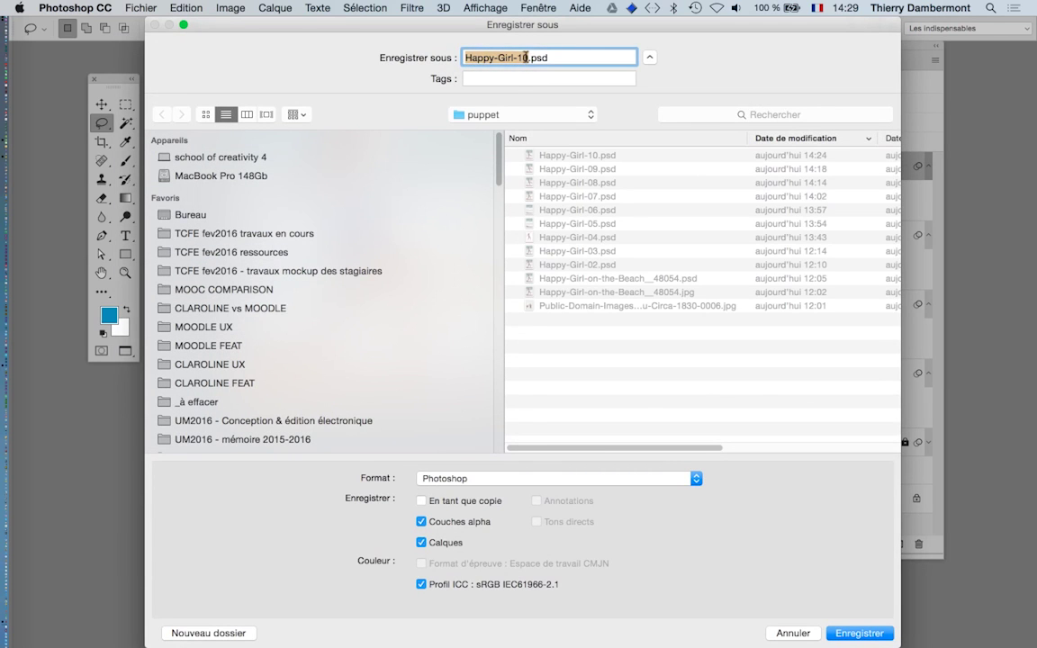
left_click(526, 57)
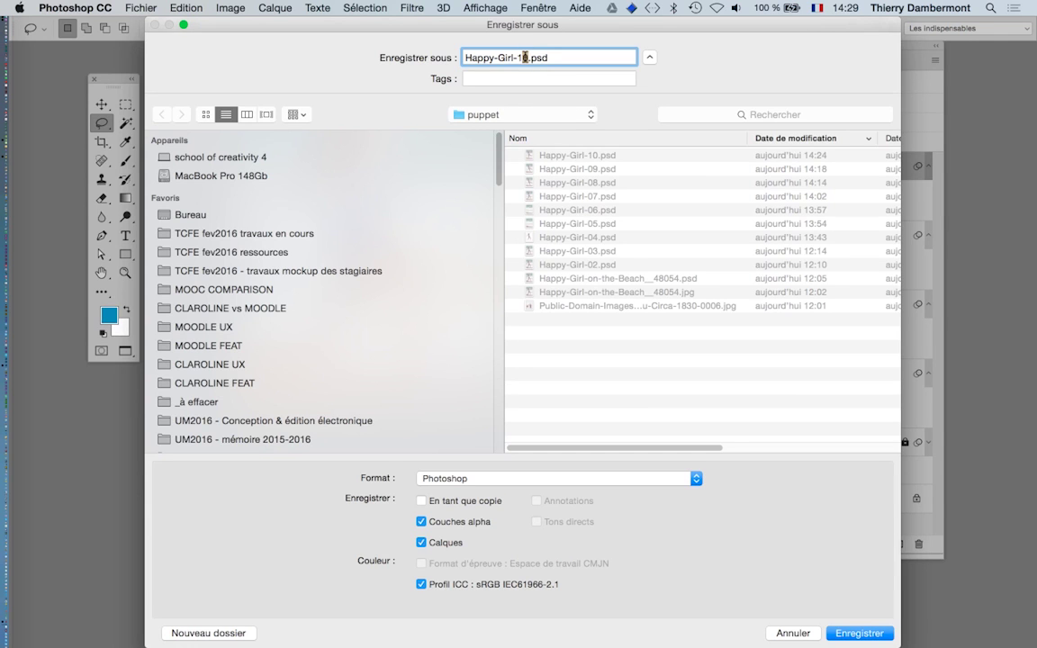
type("1")
key("Return")
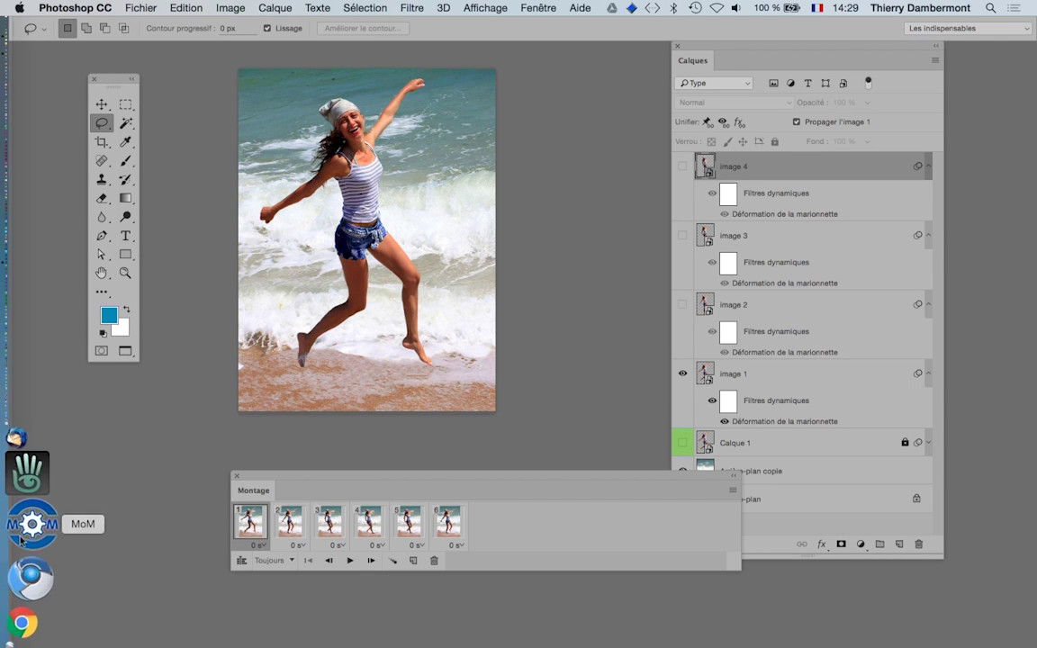
Switch to Firefox and search Google for 'tonn boon'.
left_click(30, 553)
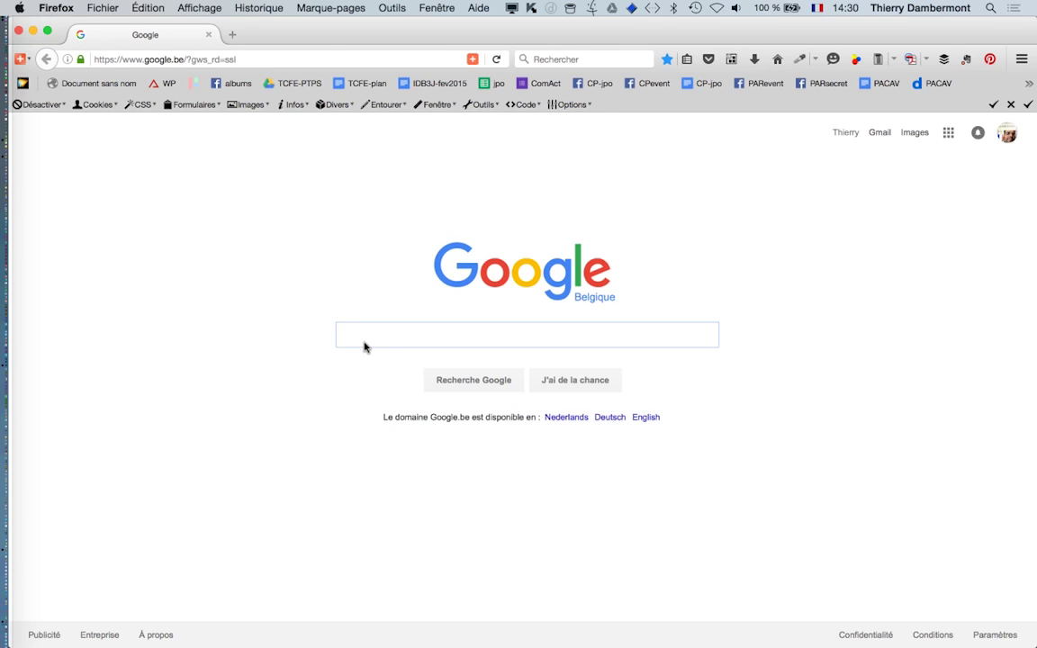
type("tonn boo")
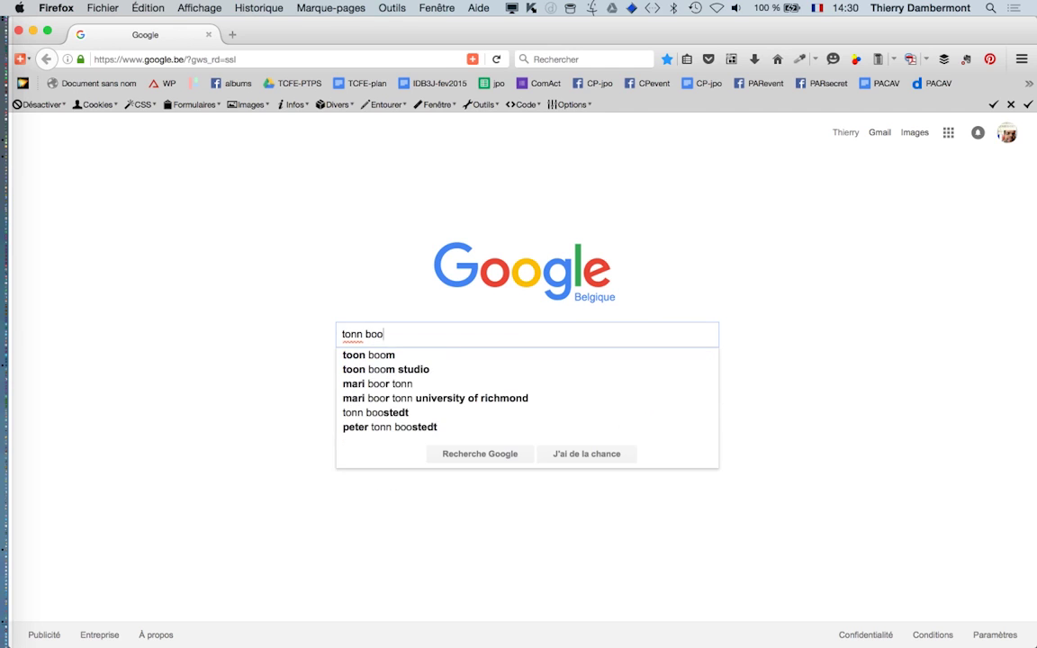
type("n")
key("Return")
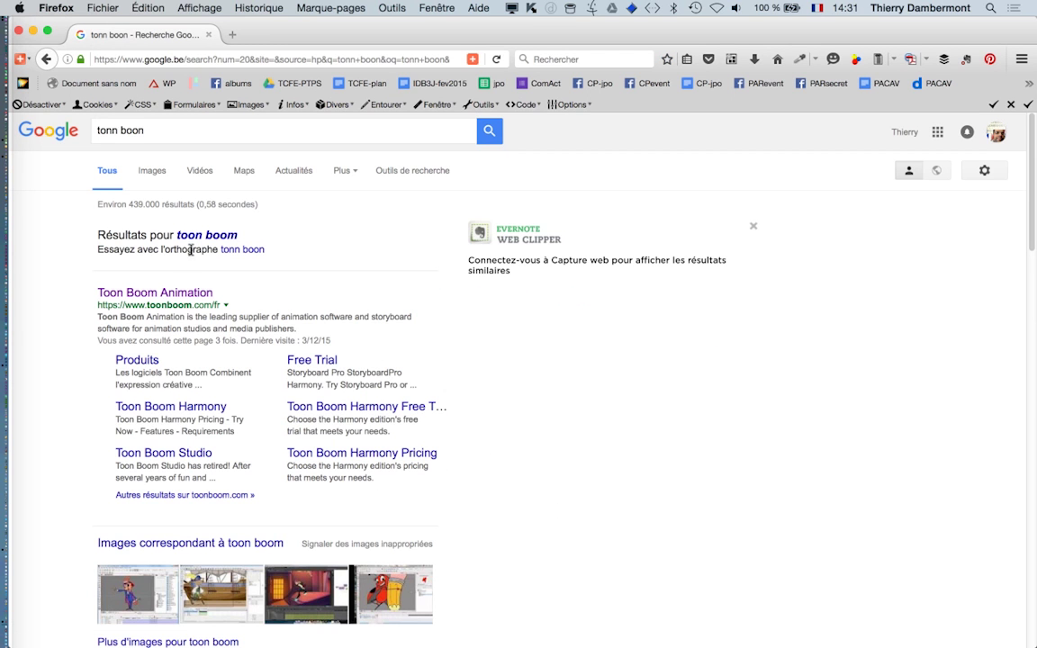
Open the Toon Boom Animation site and scroll down its homepage and back up.
left_click(158, 294)
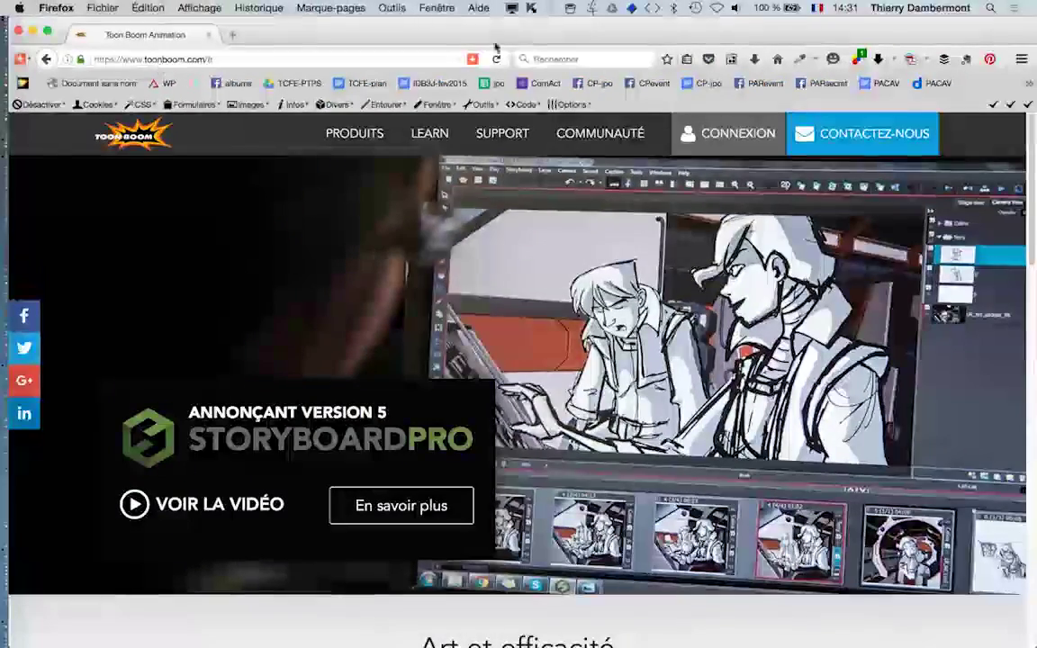
scroll(664, 348, "down", 1)
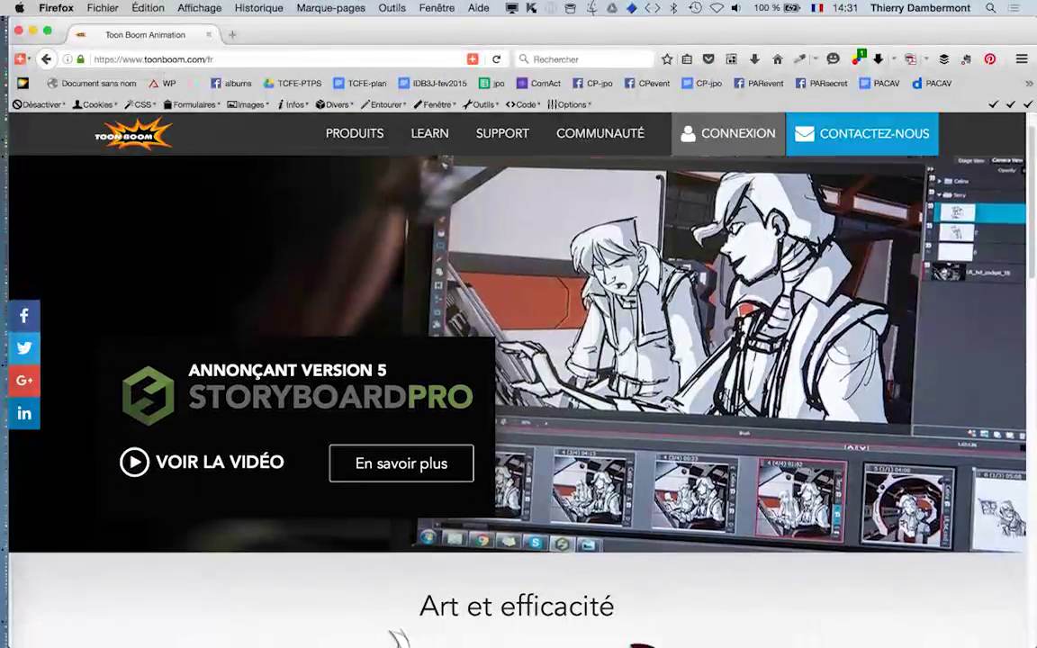
scroll(664, 347, "down", 3)
scroll(665, 348, "down", 1)
scroll(664, 348, "down", 1)
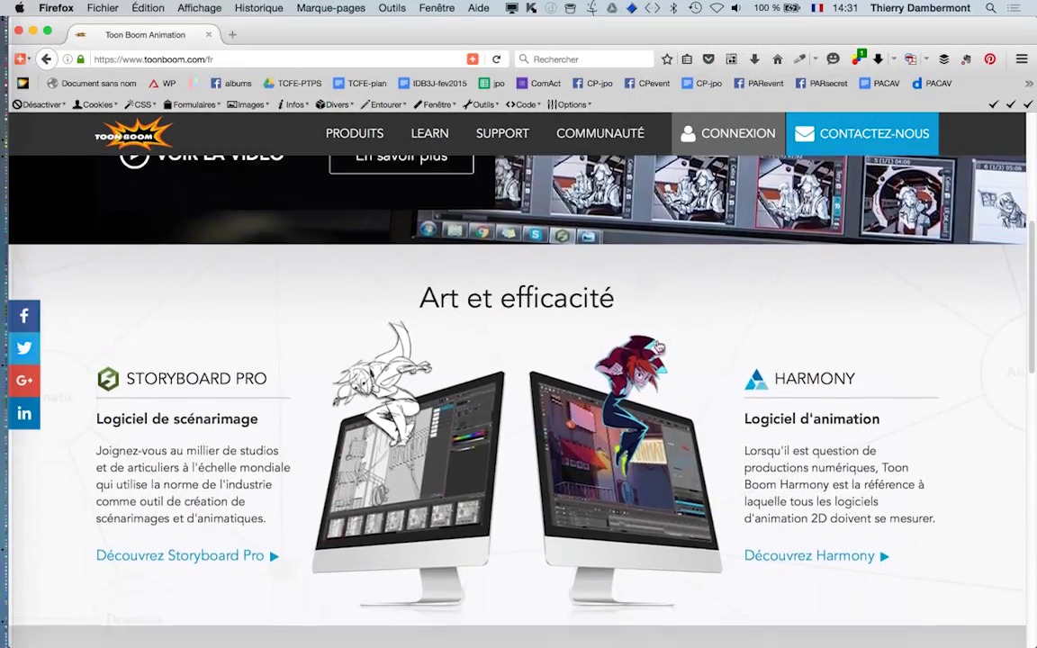
scroll(659, 367, "down", 2)
scroll(659, 368, "down", 4)
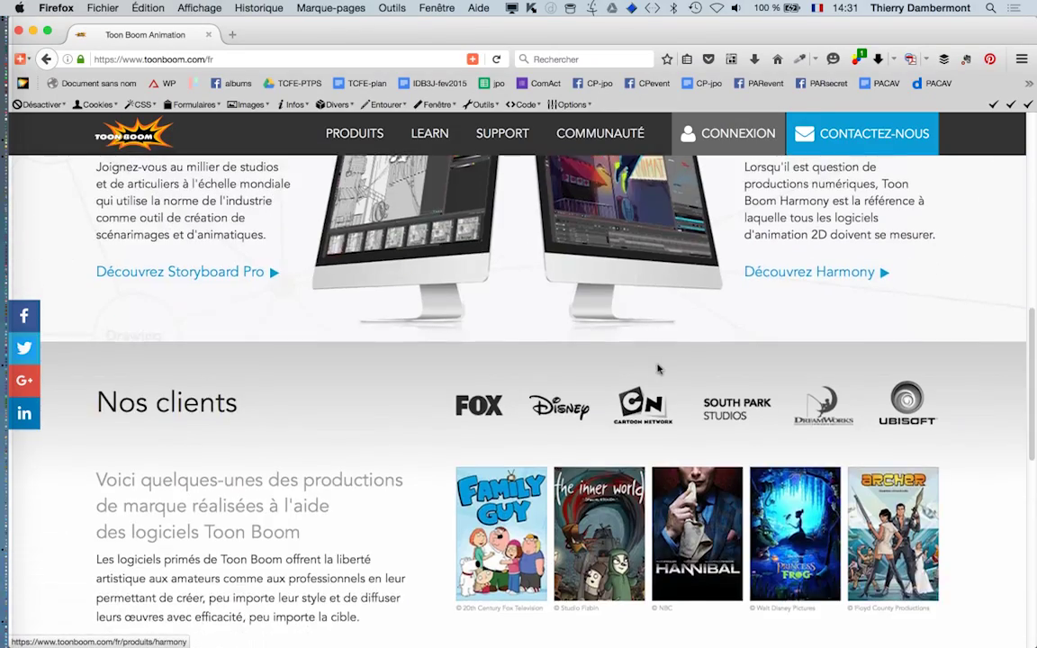
scroll(658, 365, "down", 1)
scroll(657, 366, "down", 2)
scroll(657, 378, "down", 2)
scroll(652, 400, "down", 1)
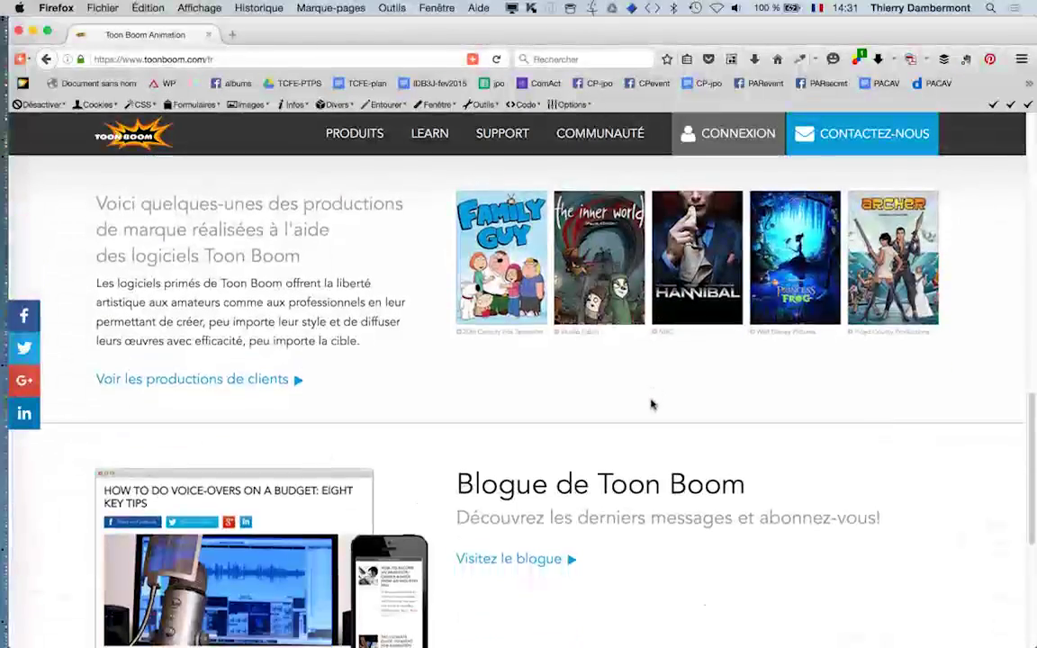
scroll(649, 405, "down", 2)
scroll(650, 406, "down", 1)
scroll(652, 410, "down", 2)
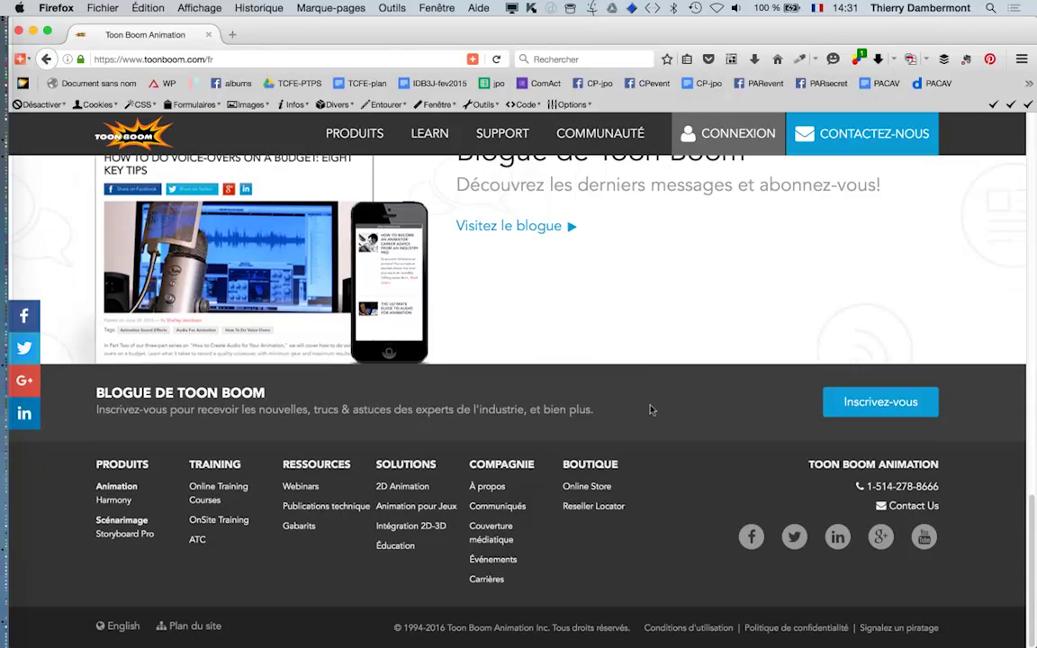
scroll(651, 409, "up", 3)
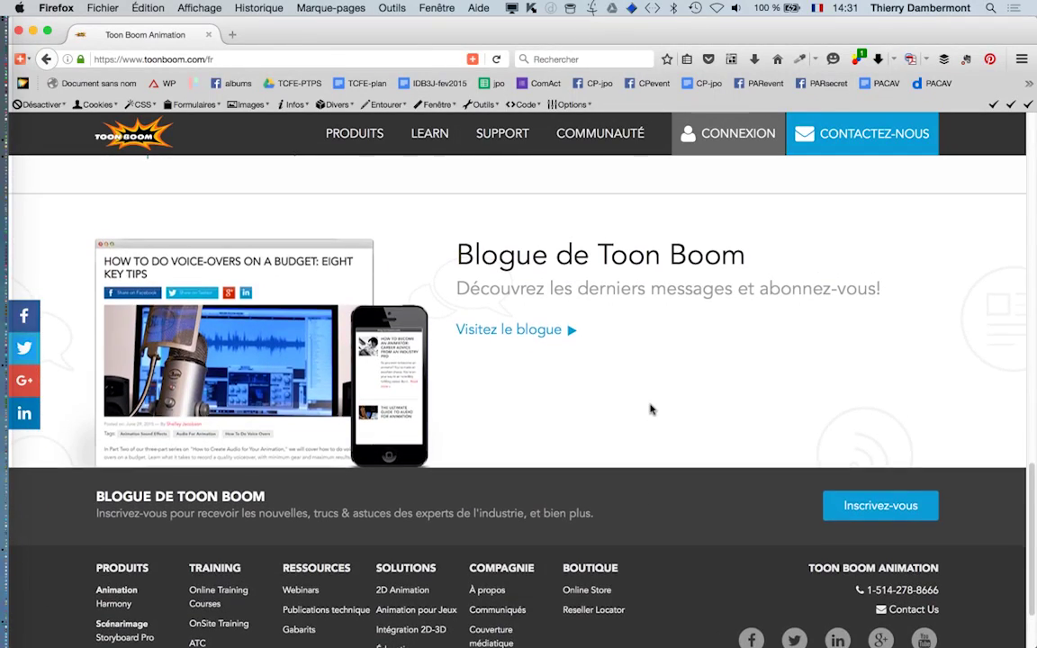
scroll(651, 409, "up", 5)
scroll(652, 409, "up", 4)
scroll(654, 407, "up", 5)
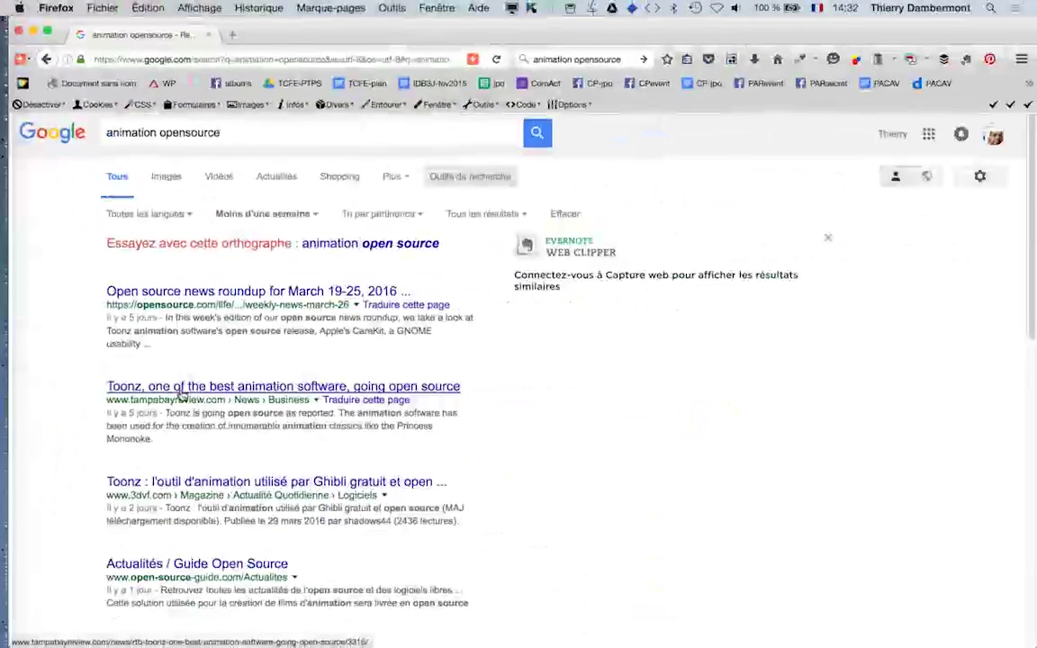
Open both Toonz articles in new tabs and skim the Tampa Bay Review one.
left_click(180, 397, "super")
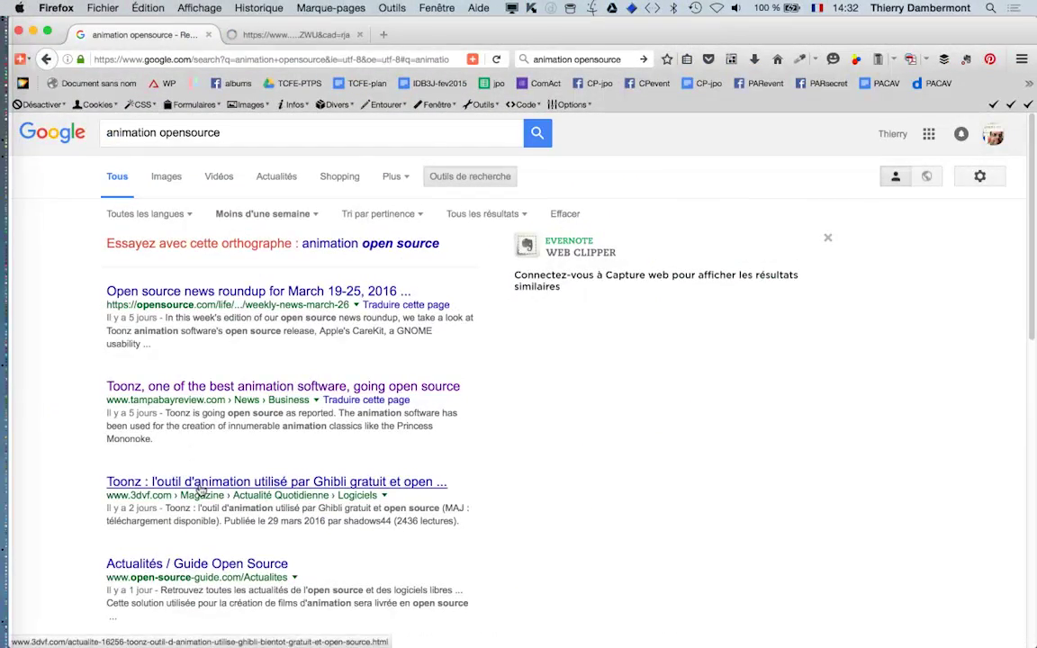
left_click(204, 483, "super")
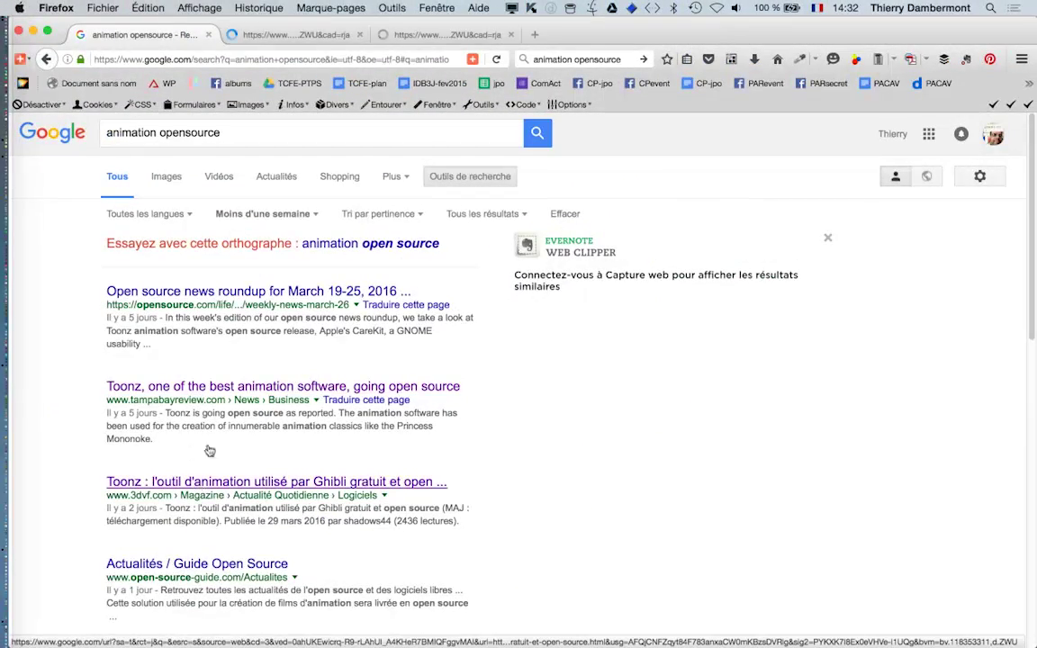
left_click(297, 34)
scroll(489, 324, "down", 5)
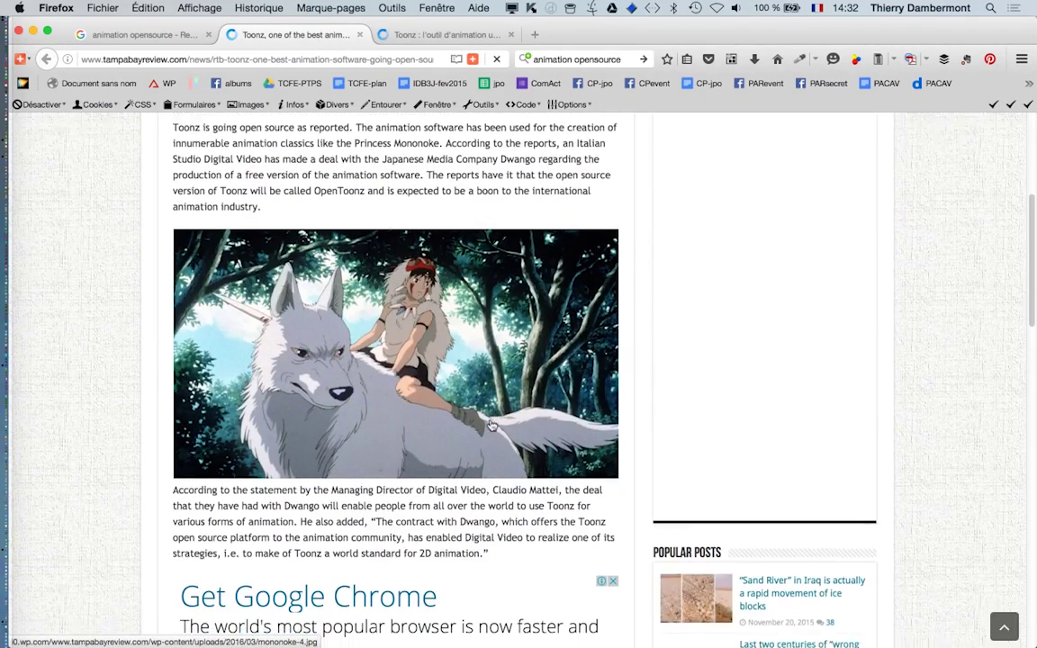
scroll(491, 425, "down", 5)
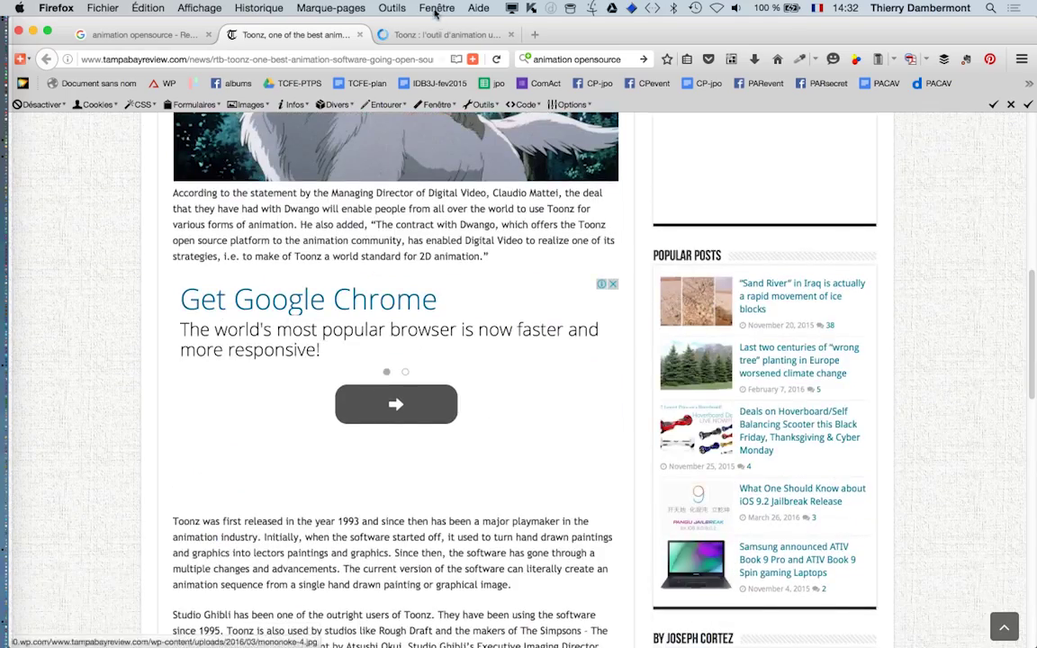
Read through the 3DVF Toonz article, scrolling up and down.
left_click(439, 36)
scroll(485, 358, "down", 5)
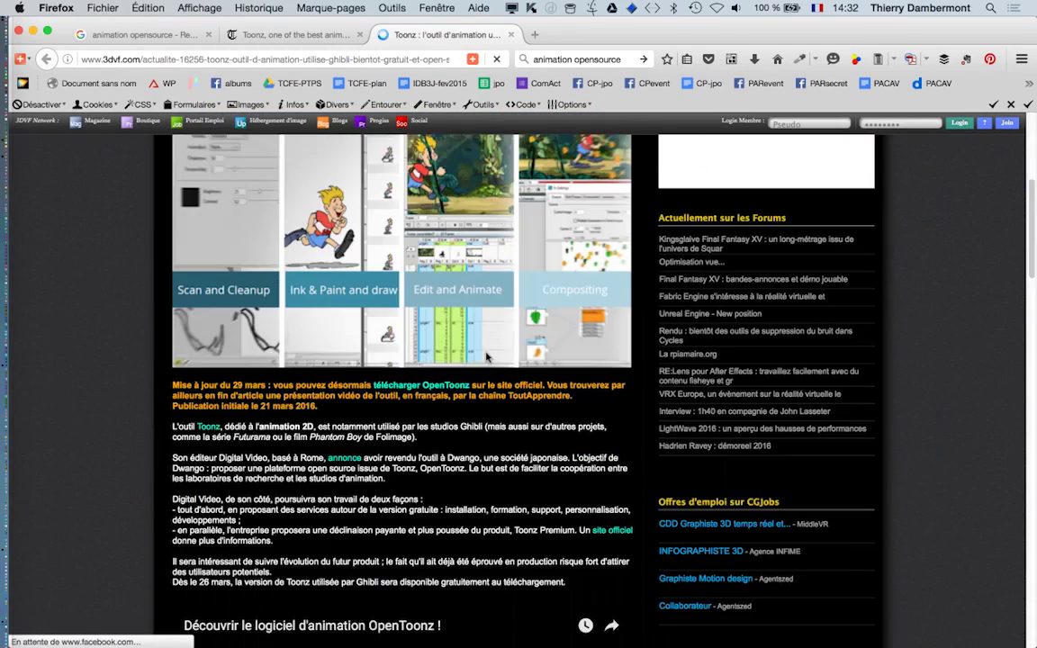
scroll(485, 355, "up", 2)
scroll(486, 356, "up", 2)
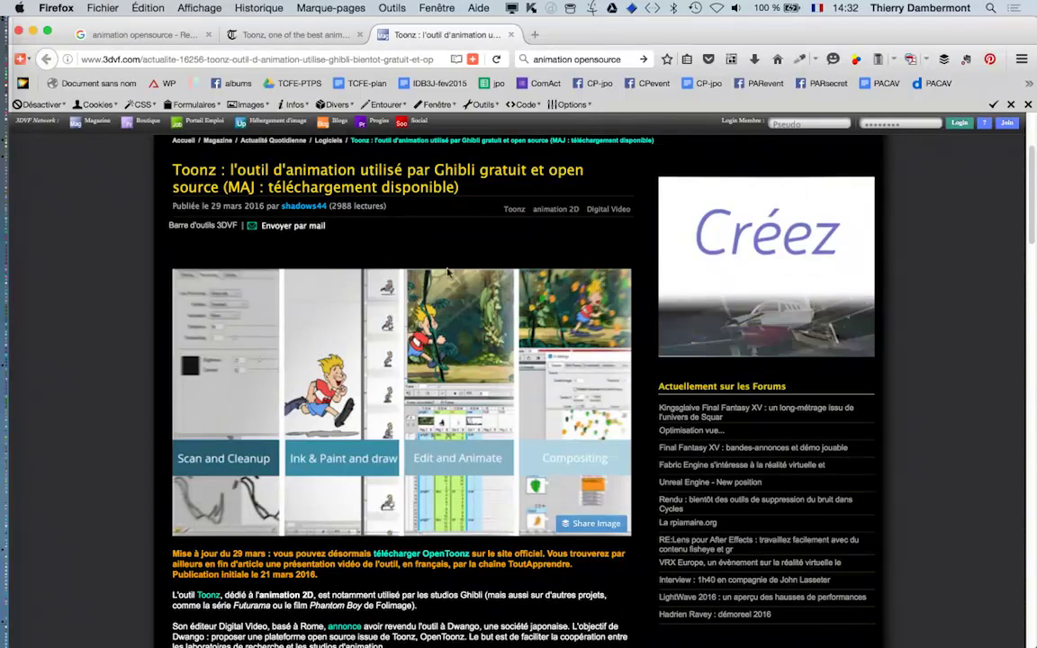
scroll(448, 261, "up", 2)
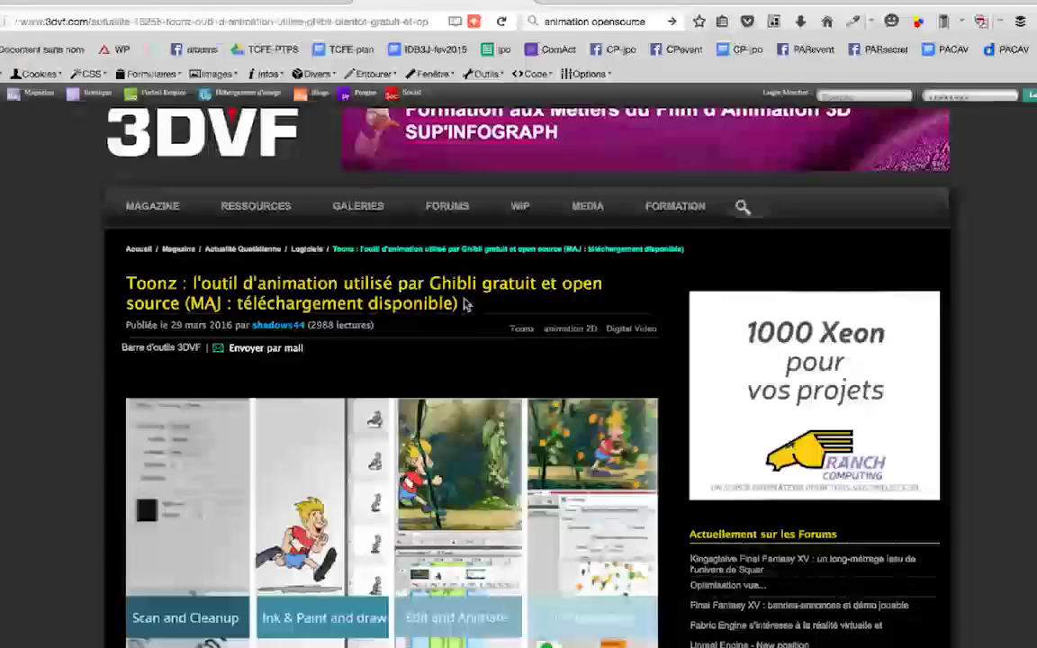
scroll(460, 308, "down", 1)
scroll(460, 308, "down", 1)
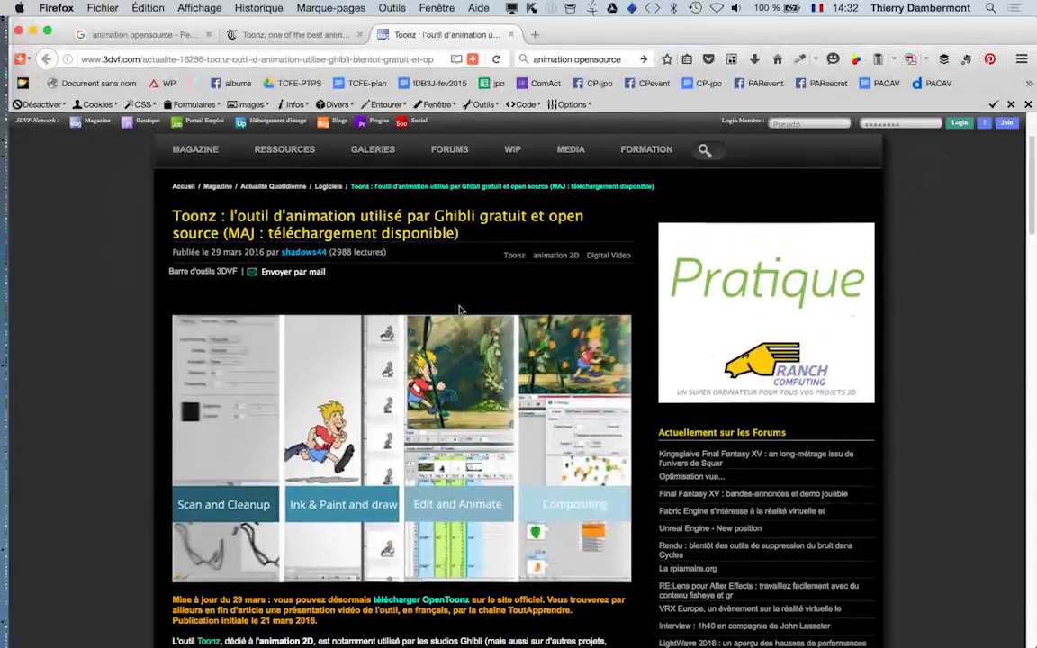
scroll(457, 310, "down", 4)
scroll(455, 314, "down", 8)
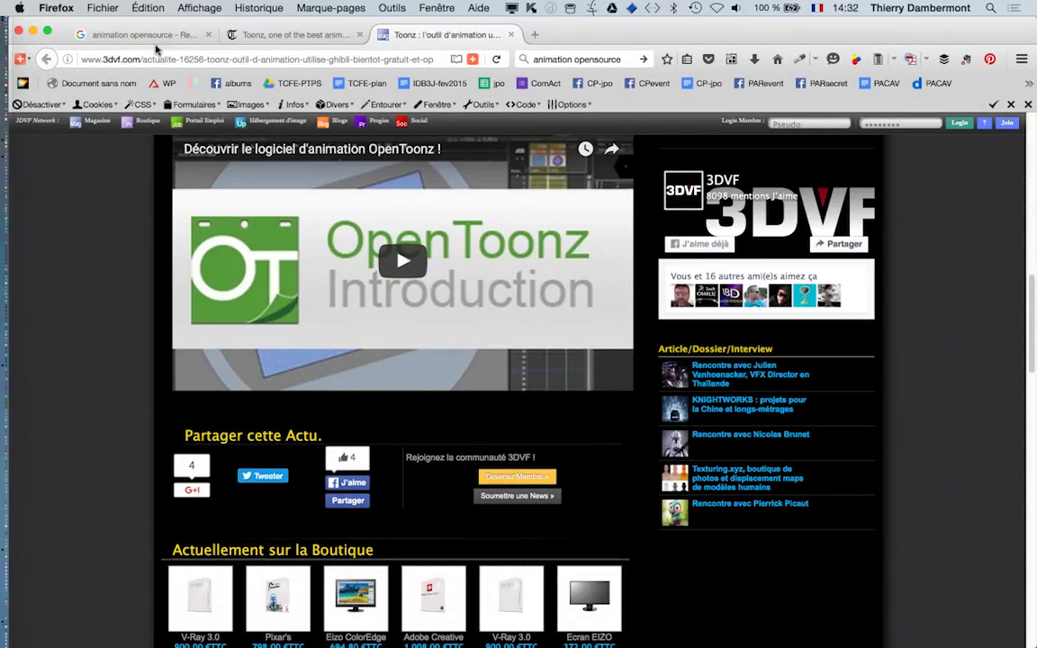
Revisit the Tampa Bay Review article, then close Firefox and return to Photoshop.
left_click(279, 36)
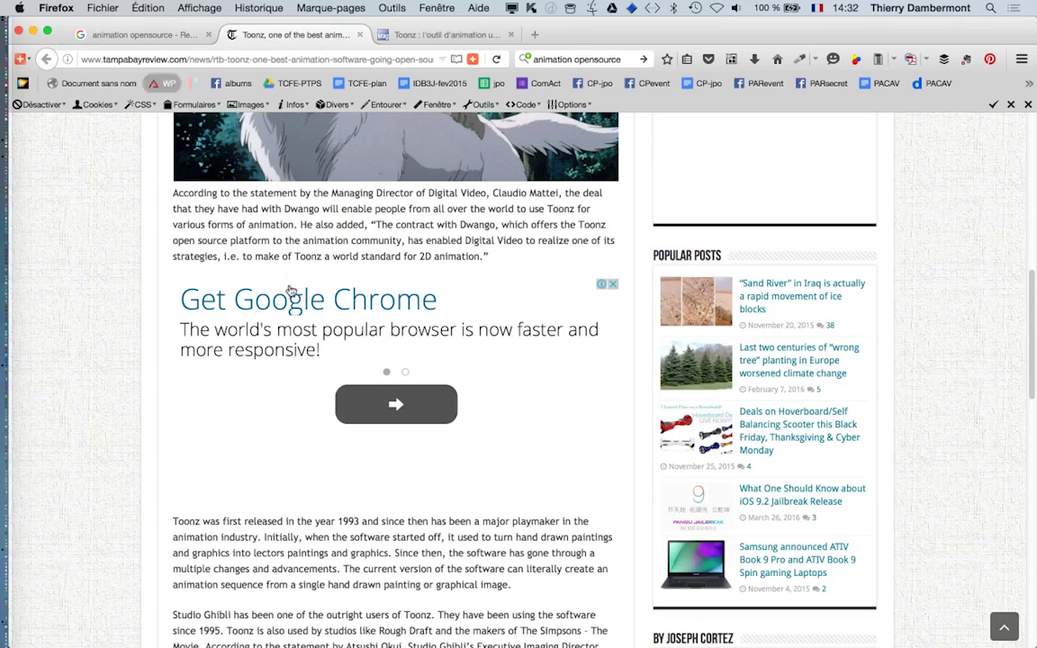
scroll(289, 300, "up", 1)
scroll(296, 303, "up", 8)
scroll(296, 306, "down", 4)
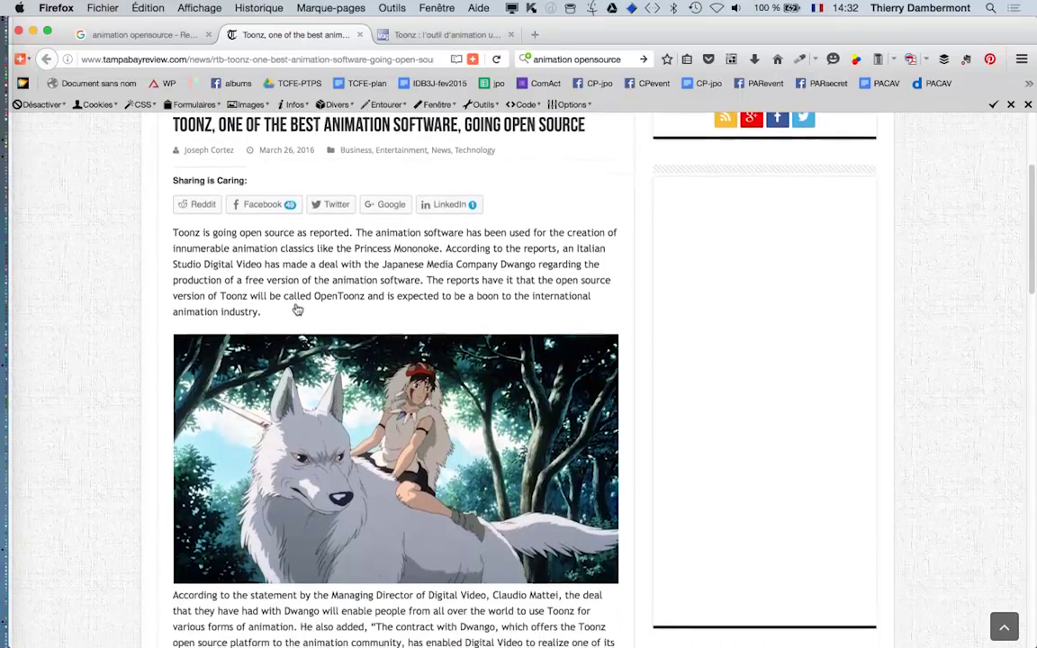
left_click(19, 31)
left_click(383, 344)
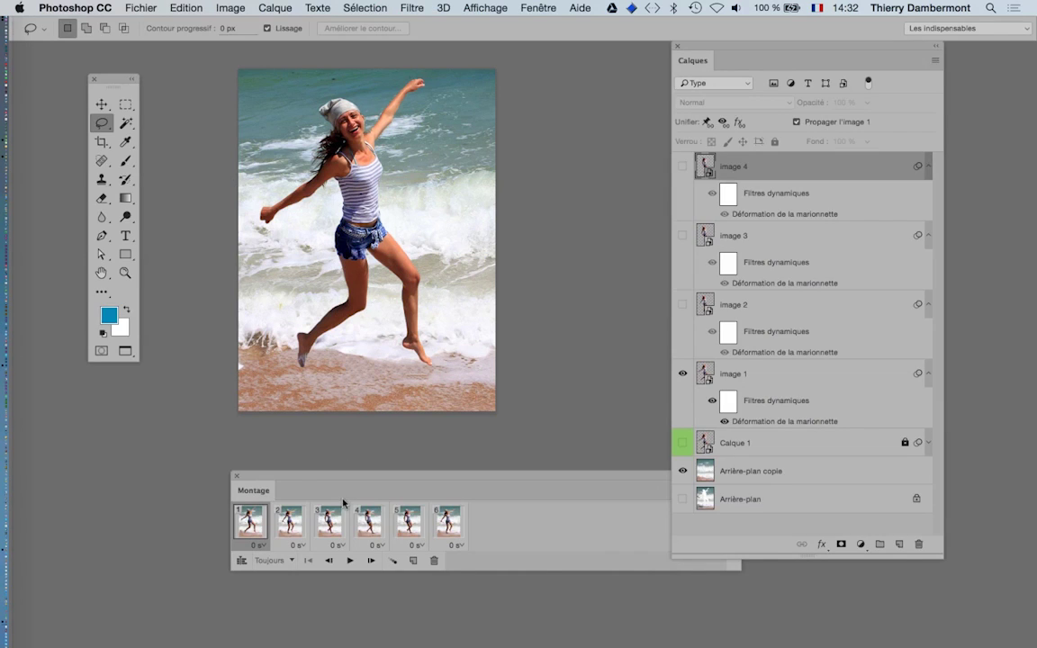